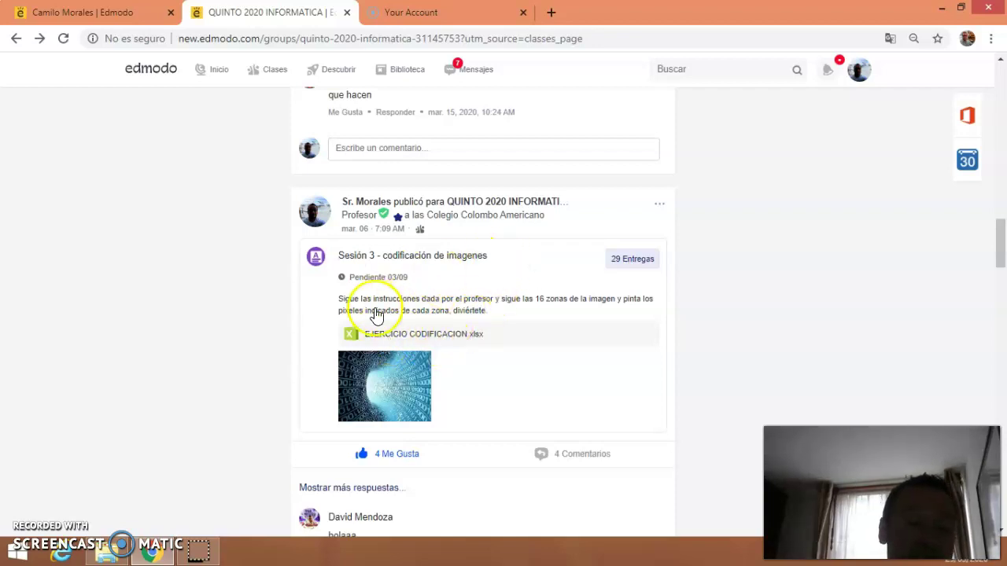
# Open the EJERCICIO CODIFICACION.xlsx attachment of the "Sesión 3 - codificación de imagenes" post and dismiss the translation offer
pyautogui.scroll(10, 447, 285)
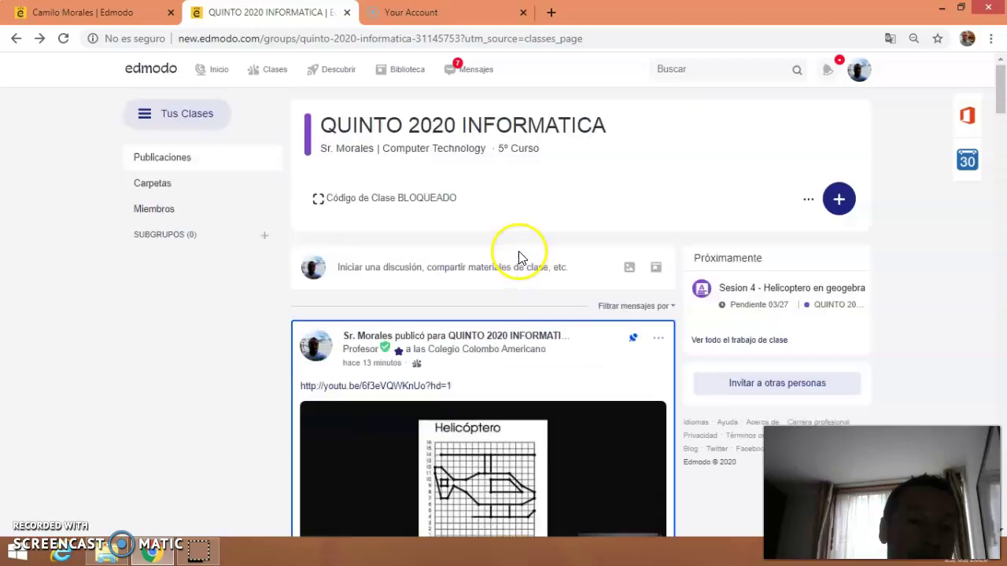
pyautogui.scroll(-15, 468, 252)
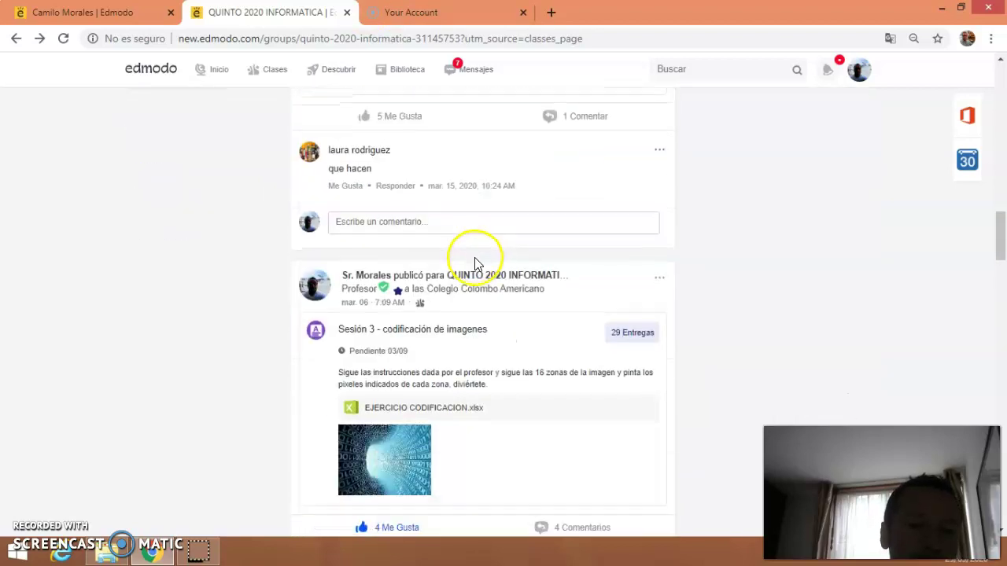
pyautogui.scroll(2, 477, 283)
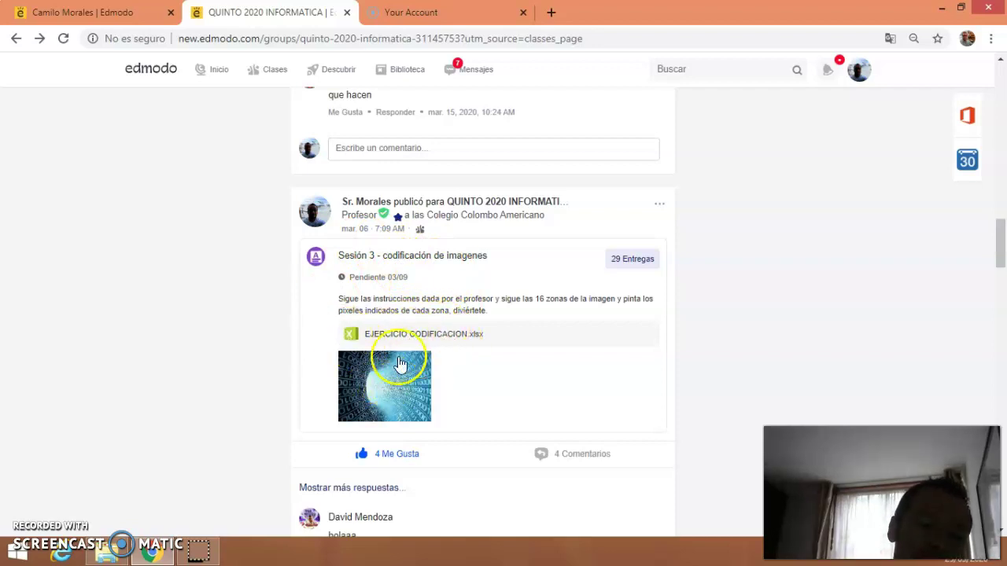
pyautogui.click(354, 334)
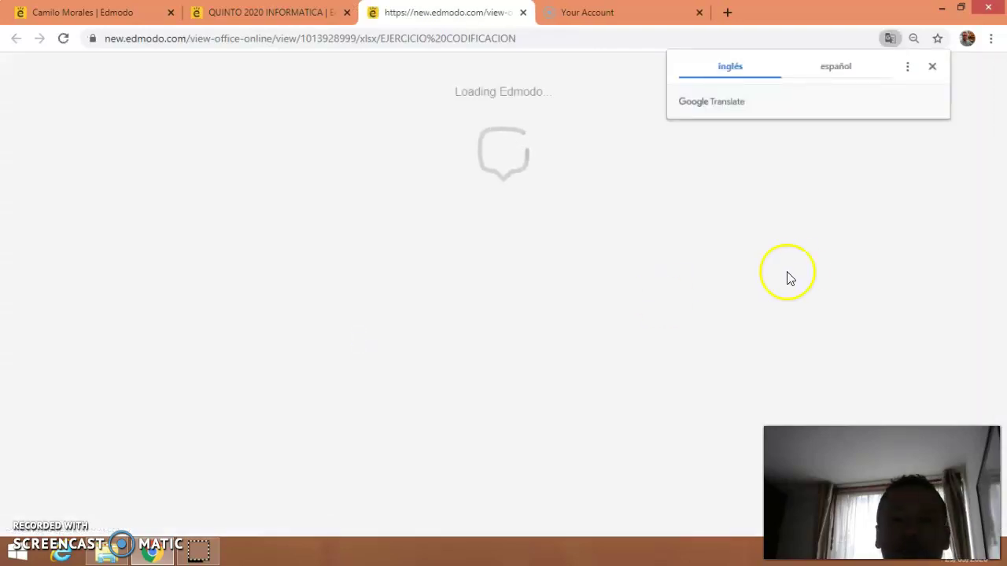
pyautogui.click(931, 66)
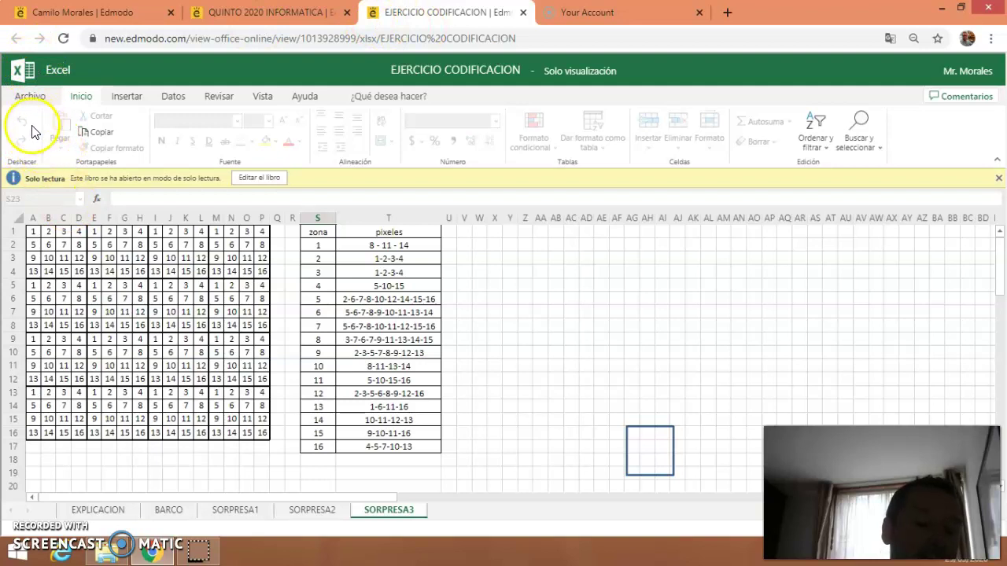
# Download a copy of the EJERCICIO CODIFICACION workbook to the computer
pyautogui.click(31, 95)
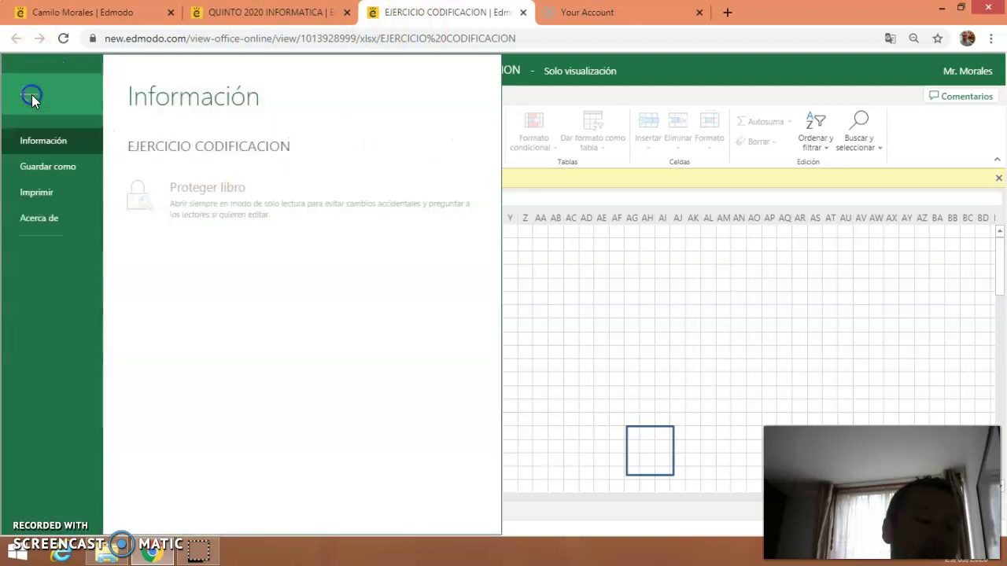
pyautogui.click(71, 170)
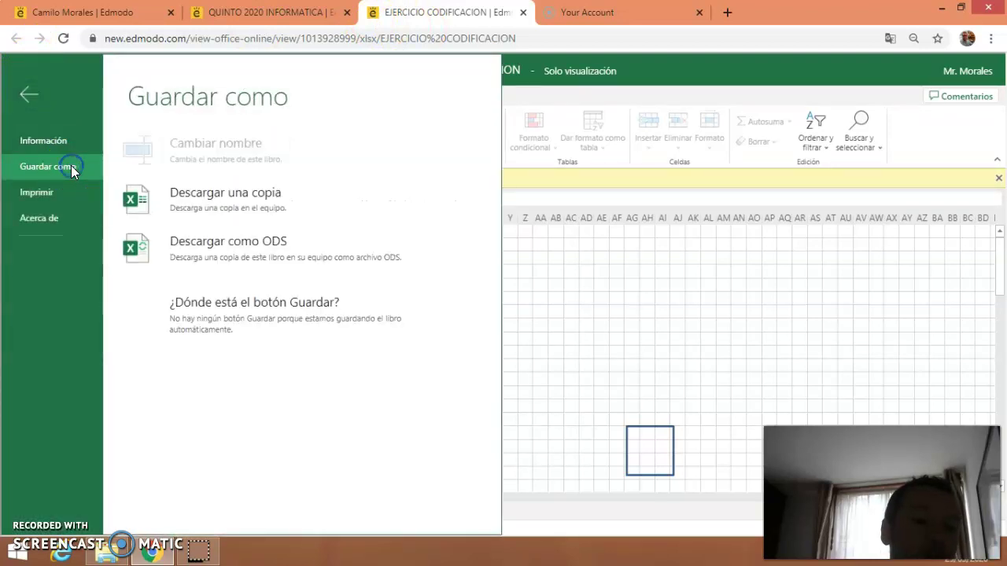
pyautogui.click(262, 201)
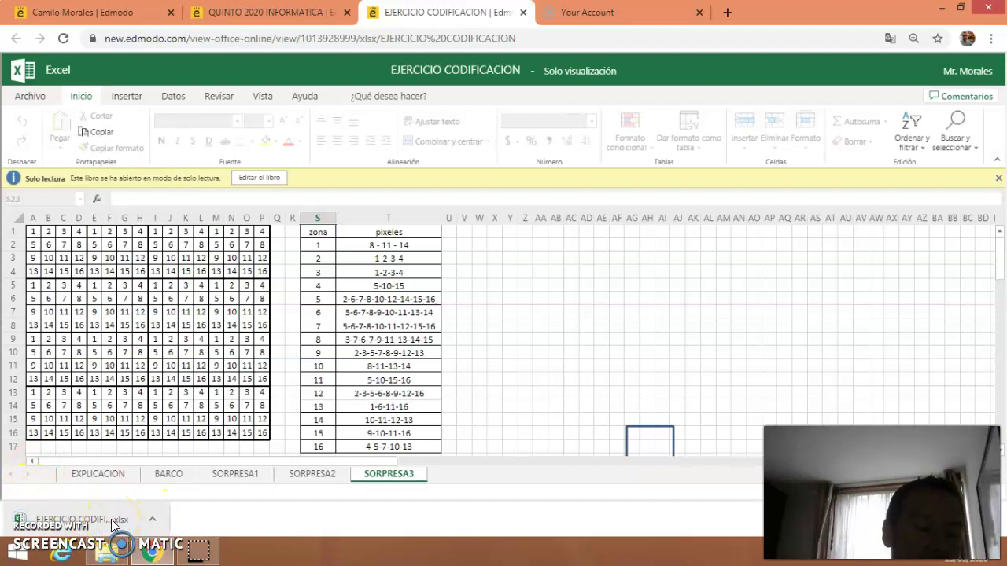
# Open the downloaded workbook in desktop Excel, dismiss the Office activation wizard and enable editing
pyautogui.click(114, 520)
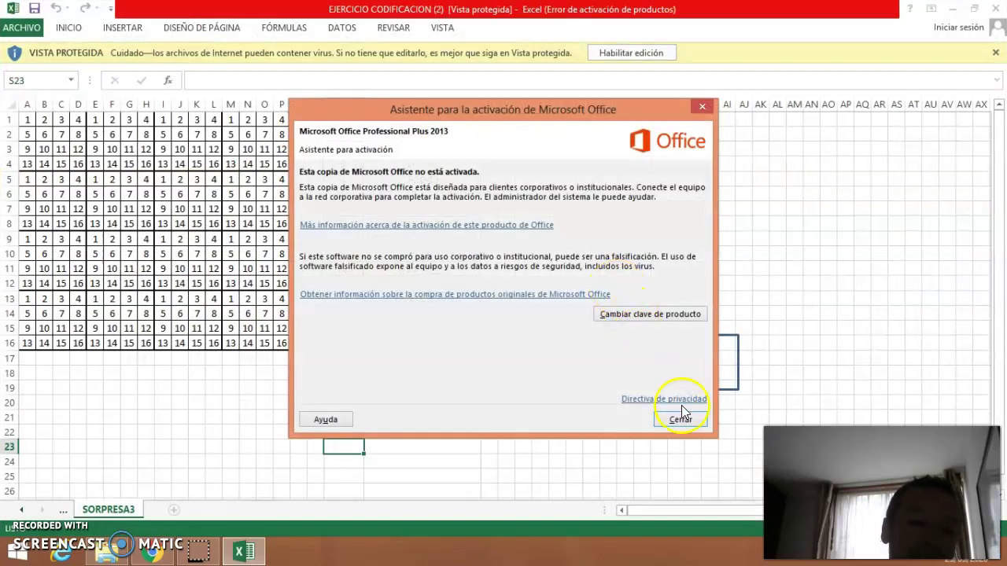
pyautogui.click(699, 427)
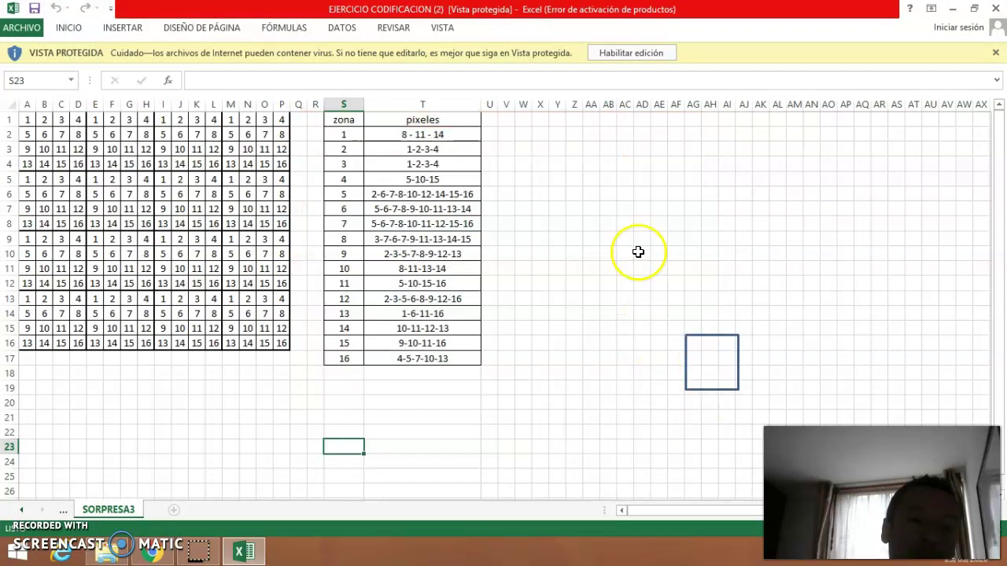
pyautogui.click(645, 53)
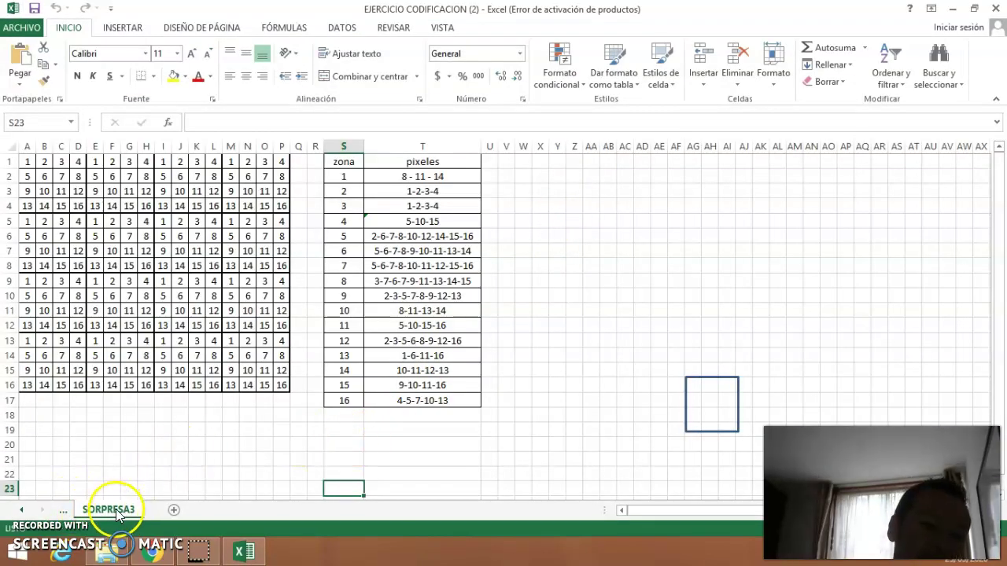
# Bring the workbook's first sheets into reach and show the EXPLICACION sheet
pyautogui.click(22, 510)
pyautogui.click(22, 511)
pyautogui.click(22, 511)
pyautogui.click(22, 511)
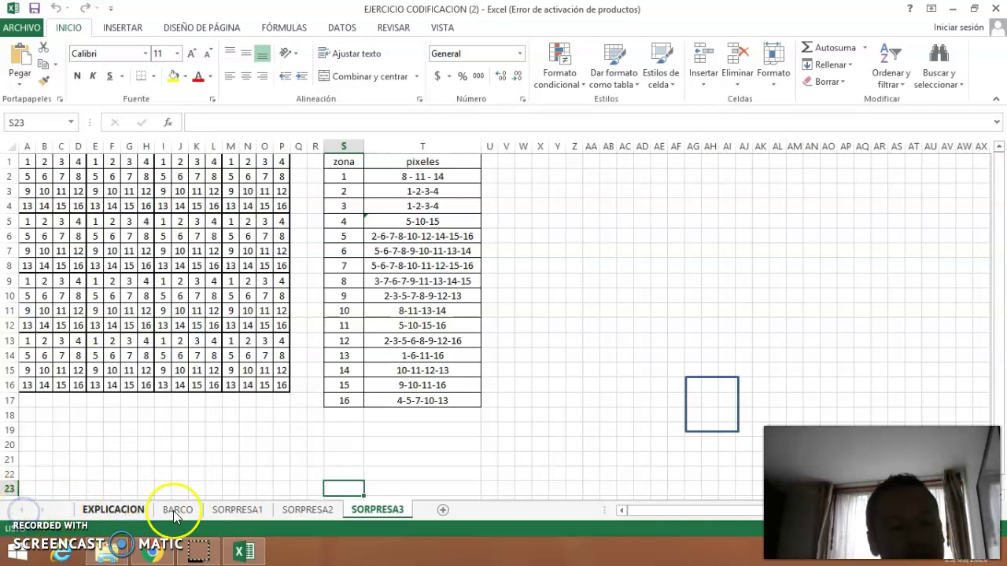
pyautogui.click(118, 511)
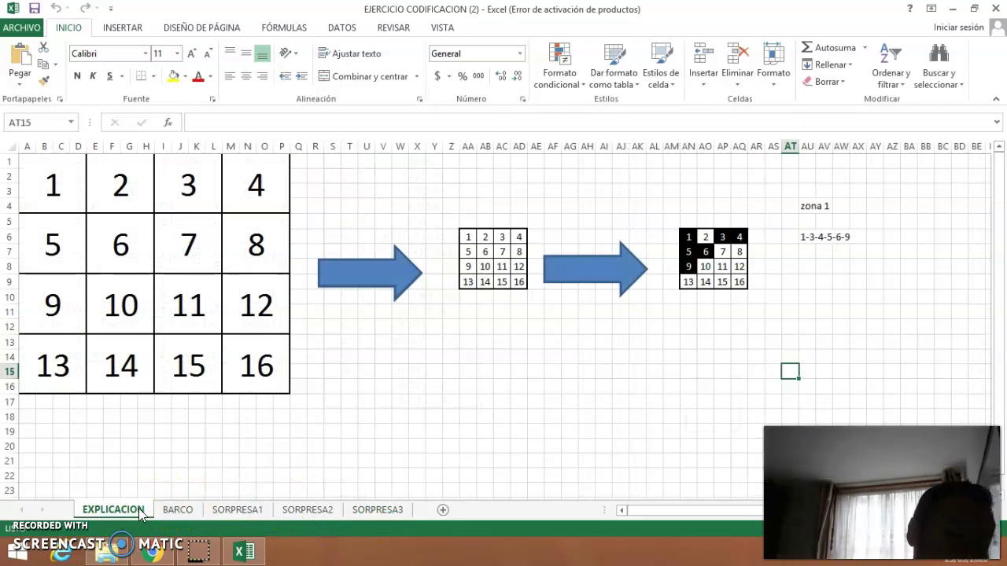
# Look through the SORPRESA1, SORPRESA2 and SORPRESA3 exercise sheets and return to the BARCO sheet
pyautogui.click(250, 512)
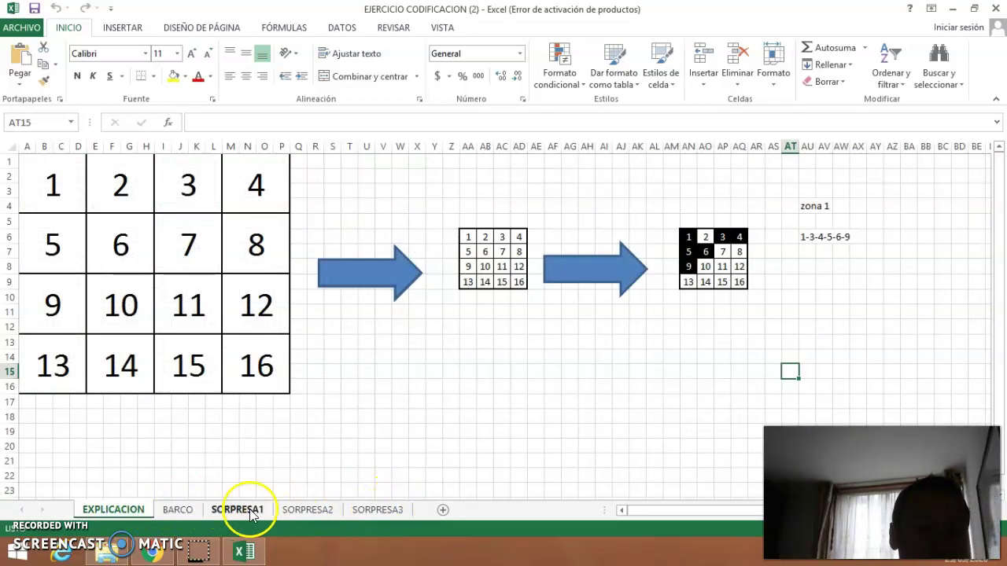
pyautogui.click(173, 511)
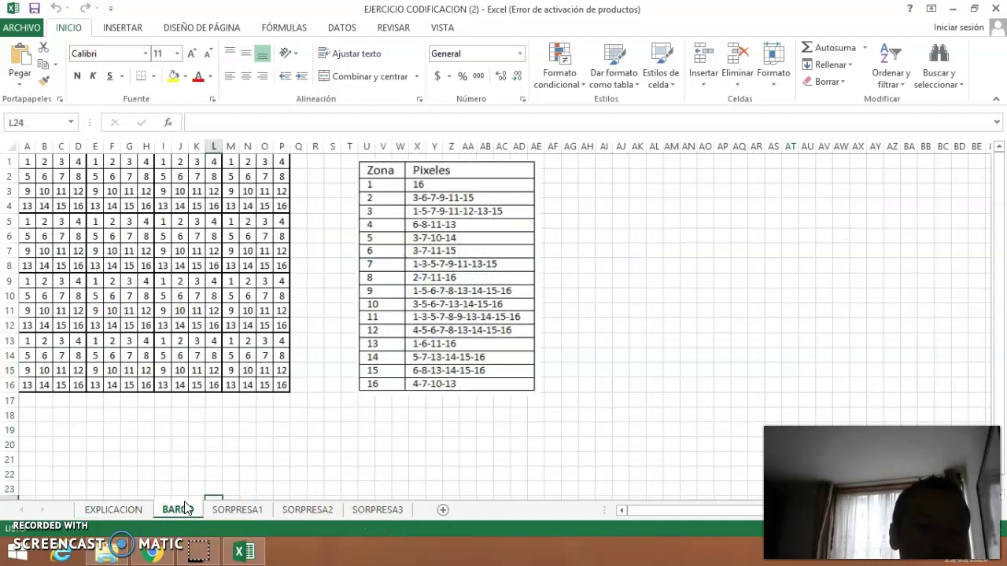
pyautogui.click(236, 509)
pyautogui.click(289, 509)
pyautogui.click(358, 508)
pyautogui.click(178, 511)
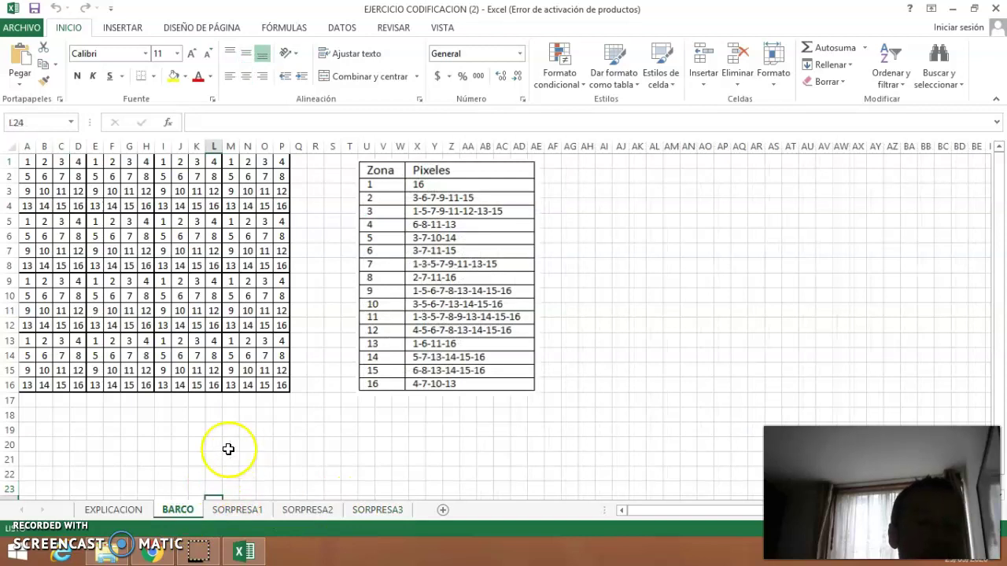
# Compare the 16-zone diagram on the EXPLICACION sheet with the numbered grid on the BARCO sheet
pyautogui.click(118, 510)
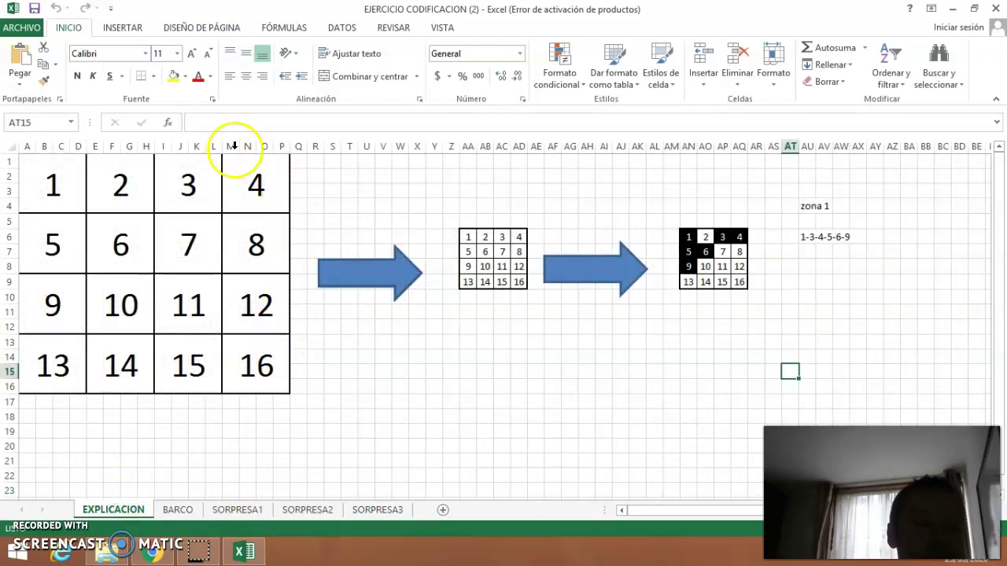
pyautogui.click(178, 509)
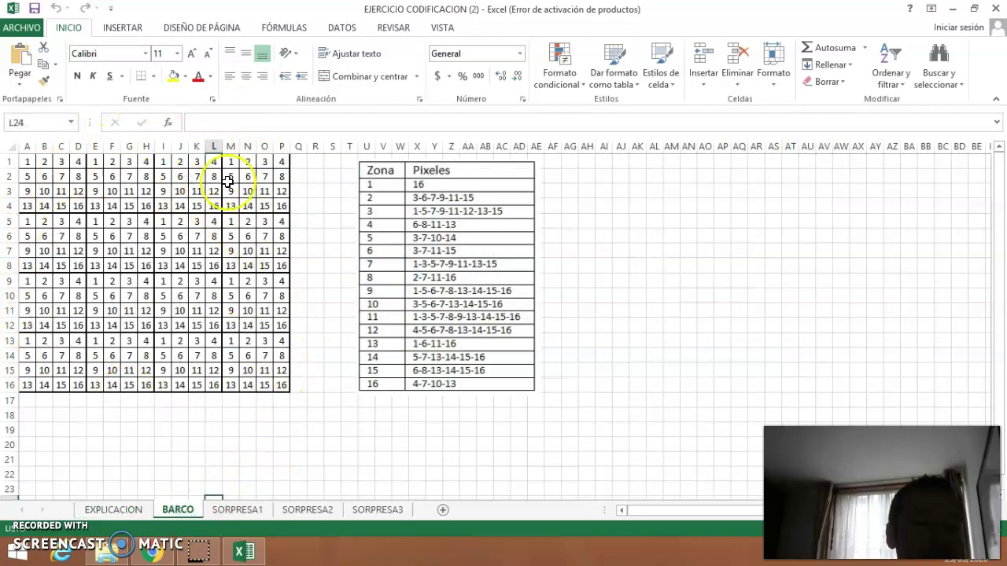
pyautogui.click(114, 510)
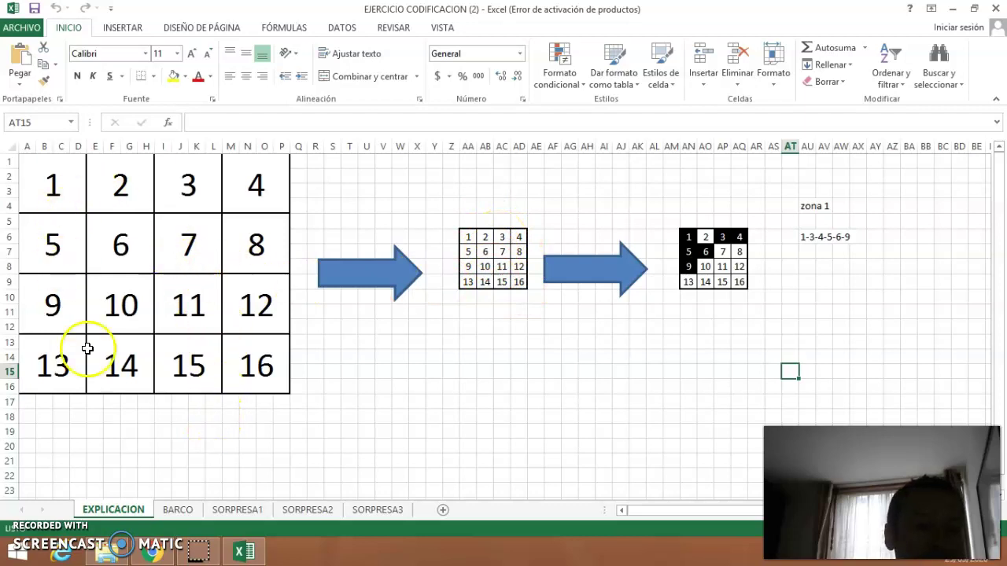
pyautogui.click(176, 509)
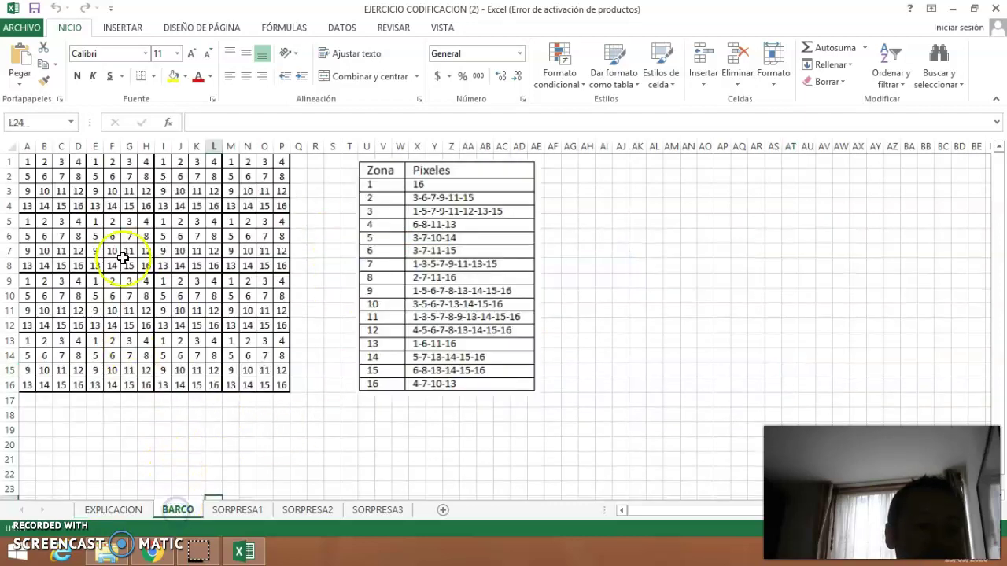
pyautogui.moveTo(69, 147); pyautogui.dragTo(65, 147)
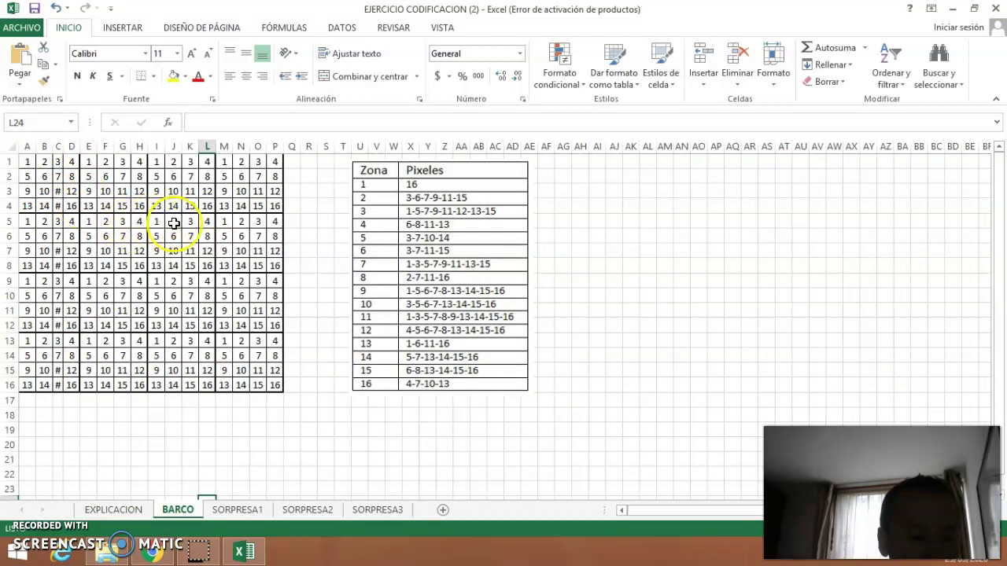
pyautogui.hotkey('ctrl', 'z')
pyautogui.scroll(4, 221, 271)
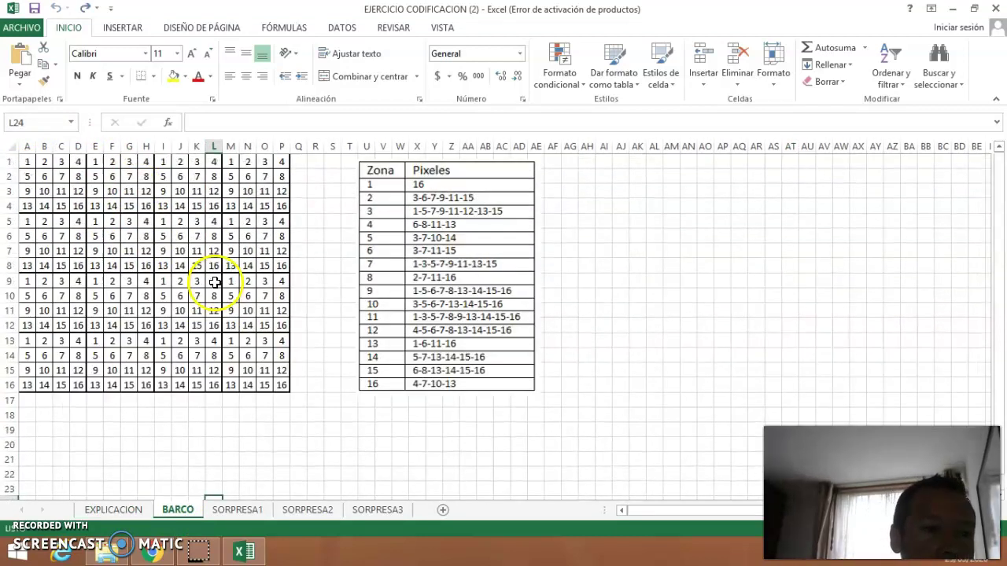
# Point out zones 1 to 4 on the BARCO grid by selecting A1:D4, E1:H4, I1:L4 and M1:P4 in turn
pyautogui.moveTo(26, 161); pyautogui.dragTo(77, 207)
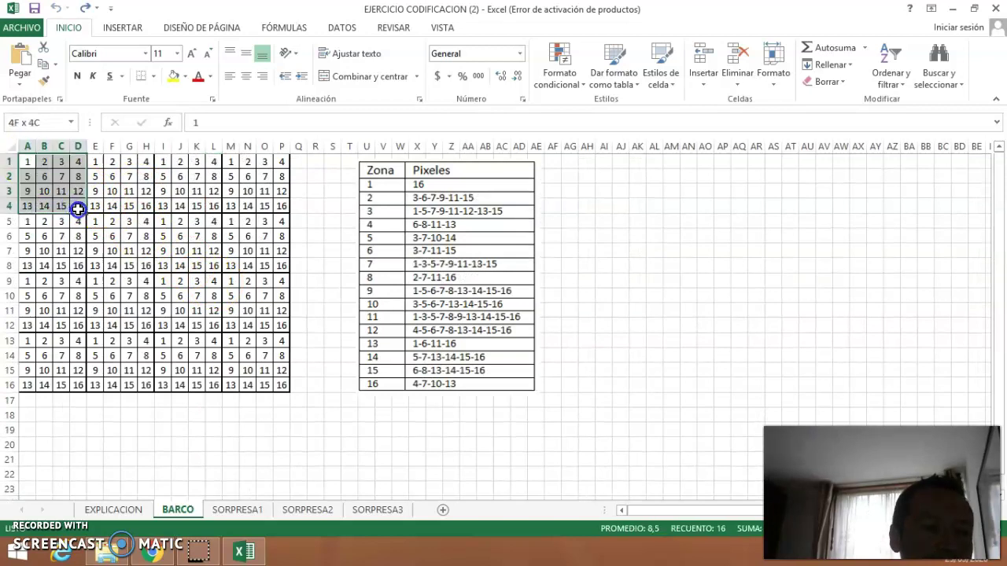
pyautogui.moveTo(94, 162); pyautogui.dragTo(146, 204)
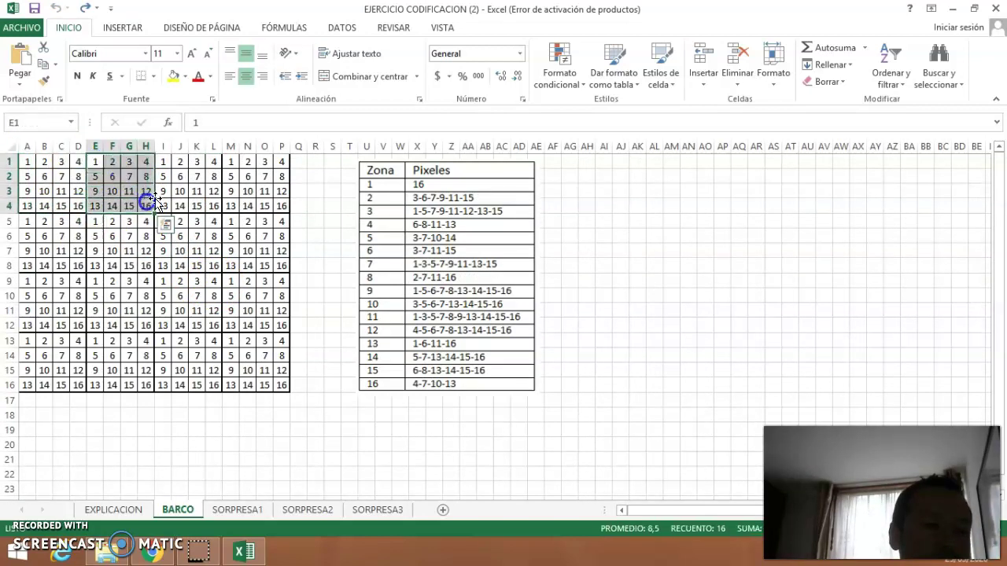
pyautogui.moveTo(158, 161); pyautogui.dragTo(211, 208)
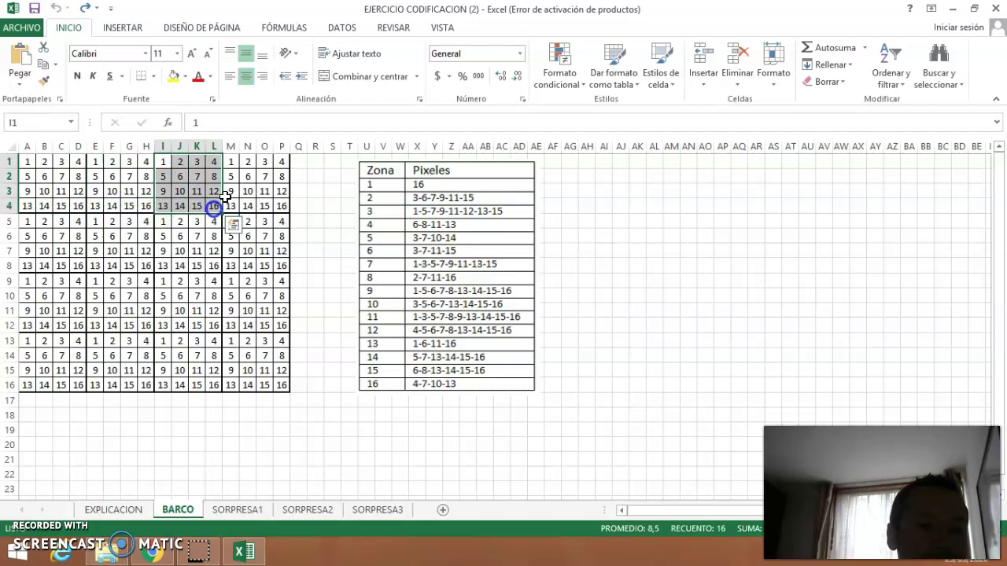
pyautogui.moveTo(228, 168); pyautogui.dragTo(281, 204)
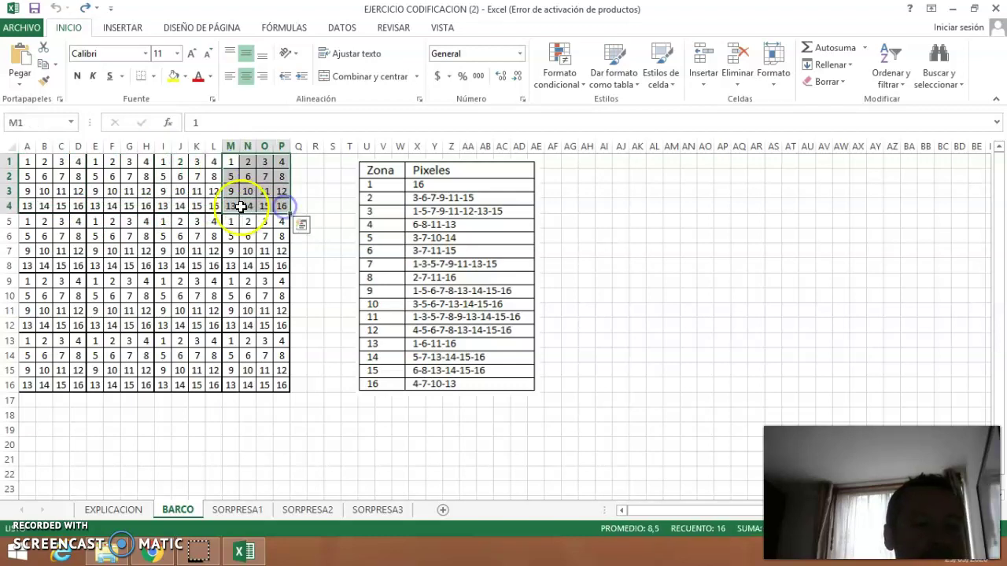
pyautogui.click(170, 196)
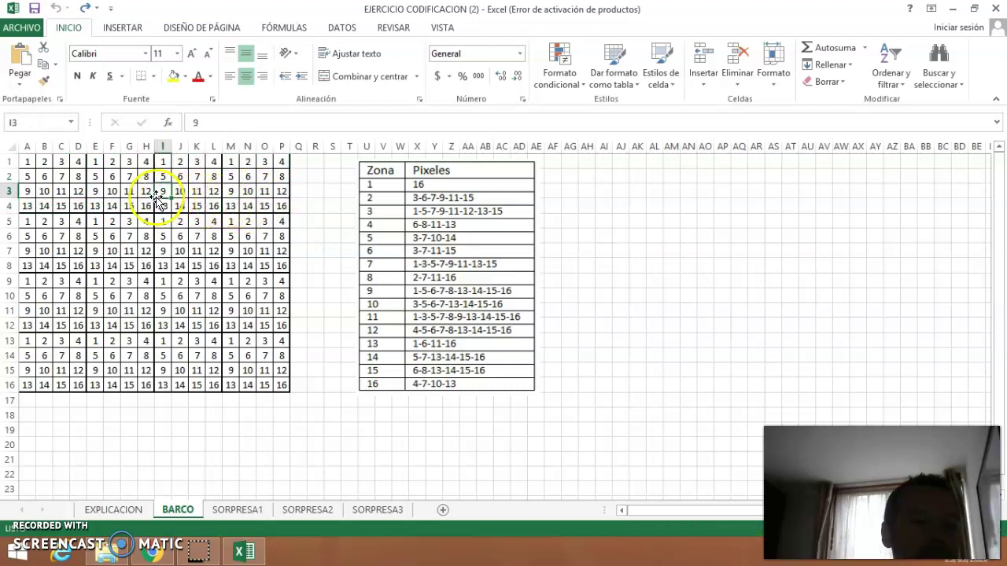
pyautogui.click(147, 201)
# Fill pixel 16 of zone 1 (cell D4) on the BARCO grid with black
pyautogui.click(78, 205)
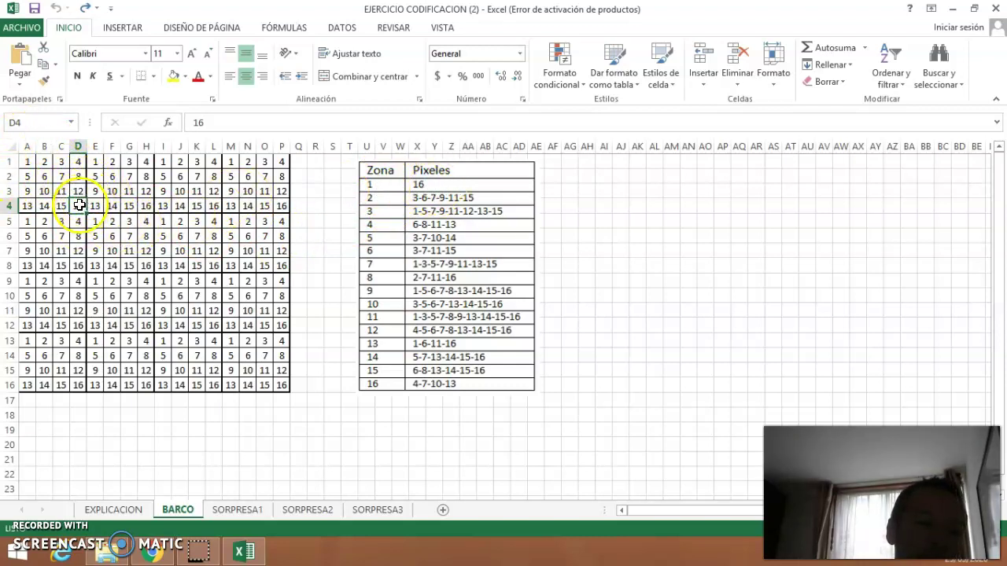
pyautogui.click(187, 78)
pyautogui.click(187, 110)
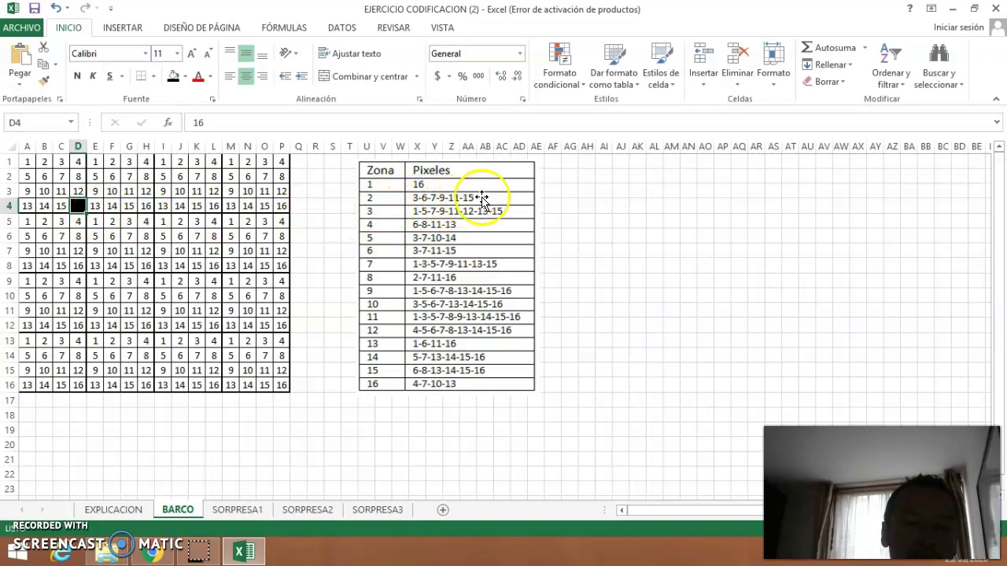
# Fill pixels 3, 6, 7, 9, 11 and 15 of zone 2 (cells G1, F2, G2, E3, G3 and G4) with black
pyautogui.click(132, 161)
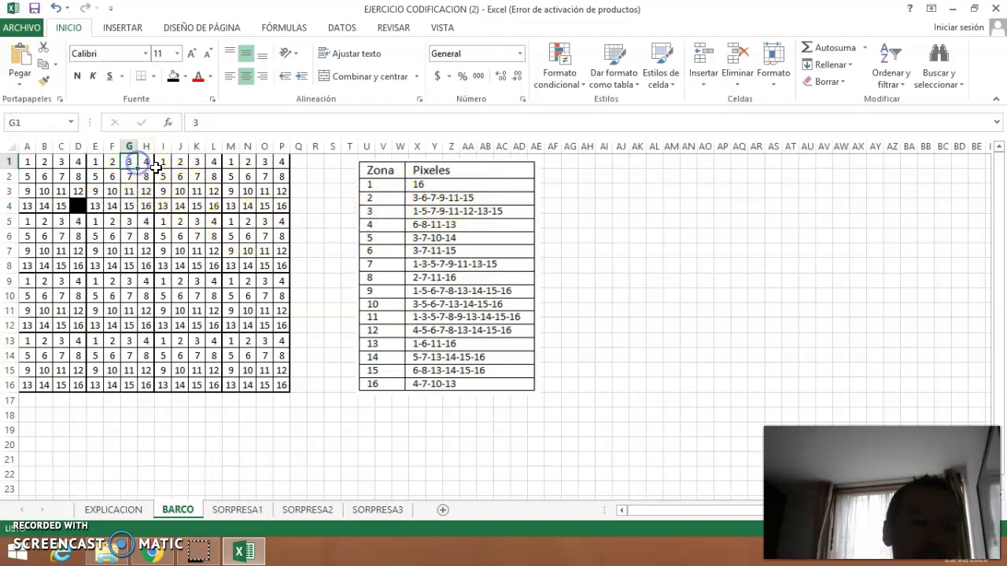
pyautogui.click(172, 76)
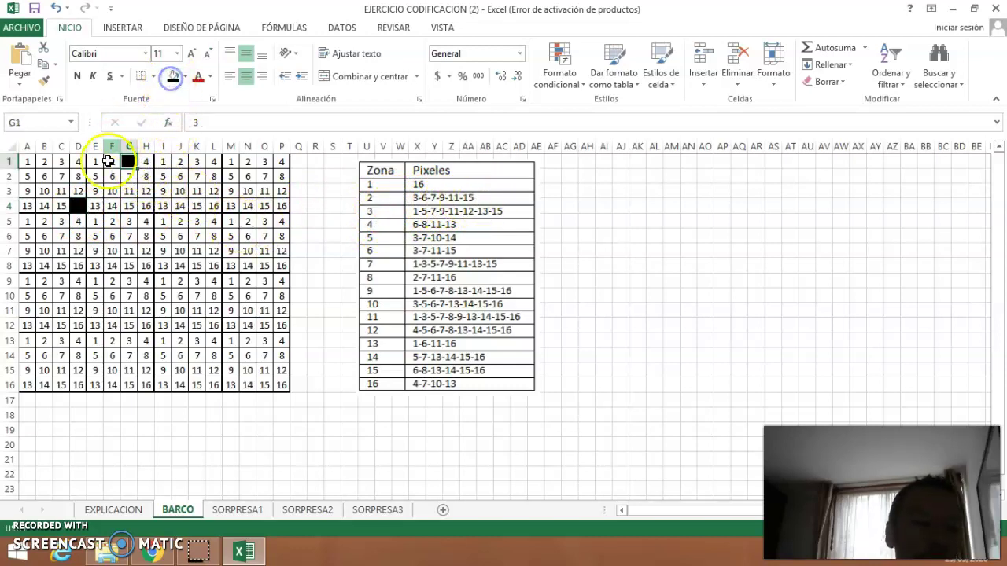
pyautogui.click(111, 174)
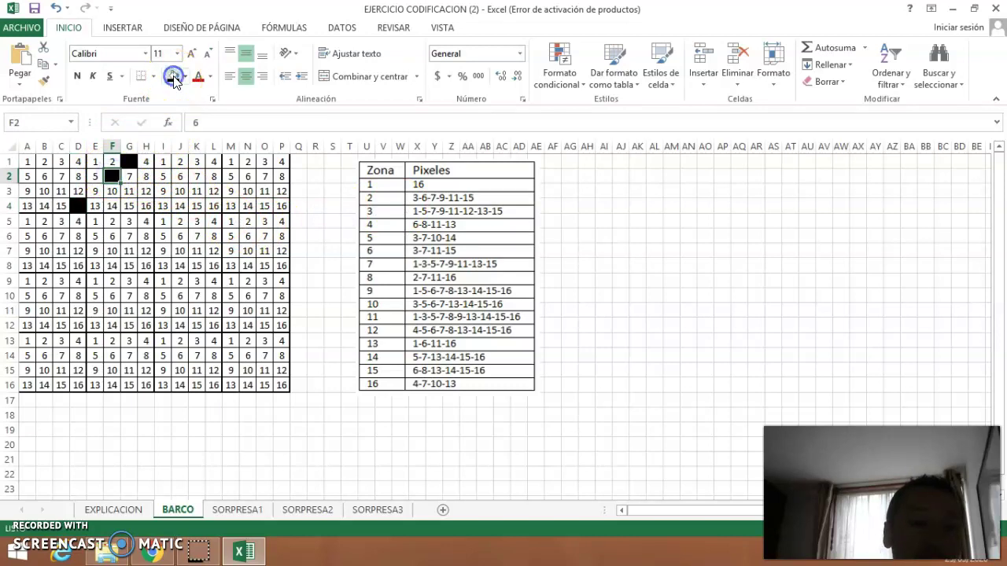
pyautogui.click(129, 177)
pyautogui.click(175, 76)
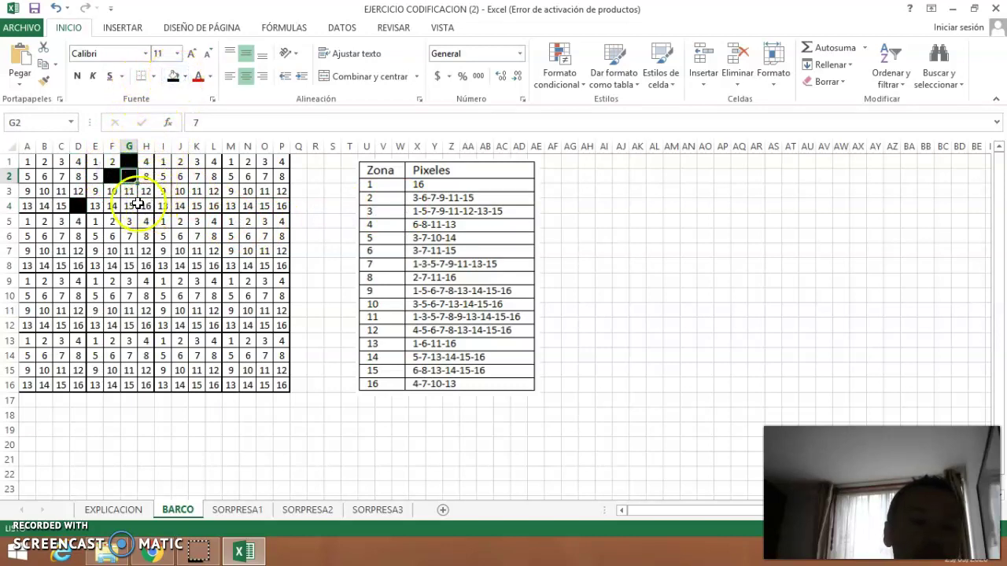
pyautogui.click(99, 191)
pyautogui.click(174, 76)
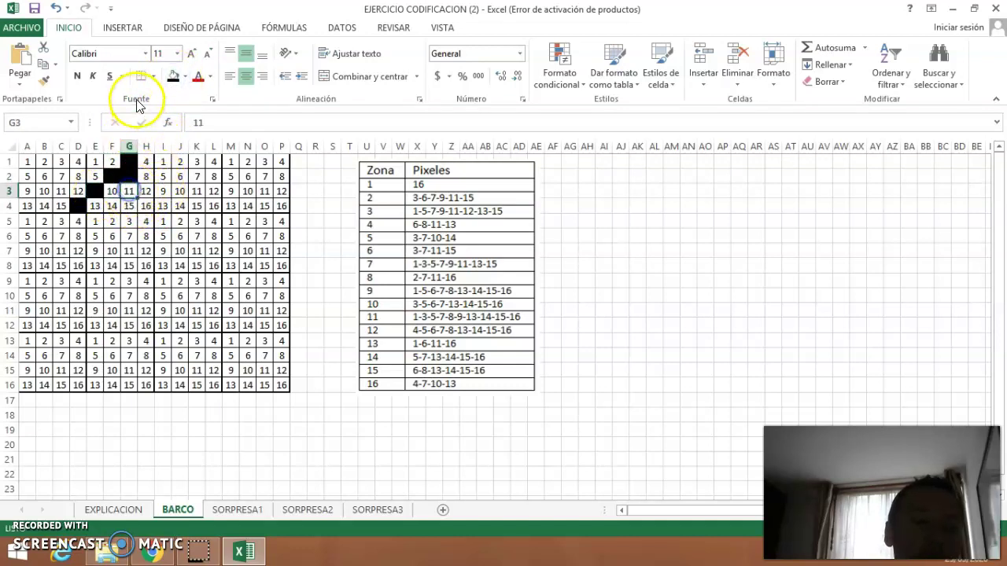
pyautogui.click(126, 201)
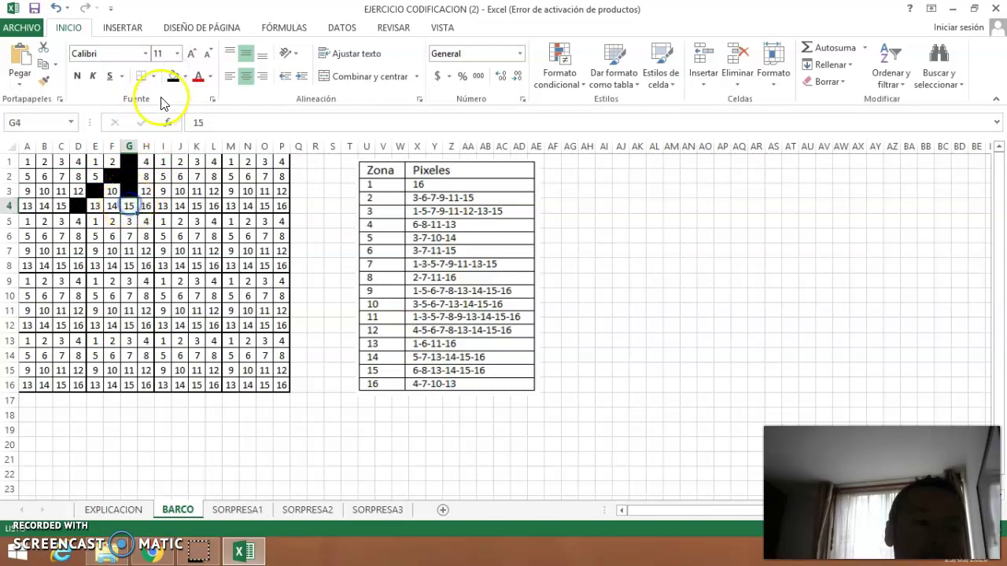
pyautogui.click(172, 75)
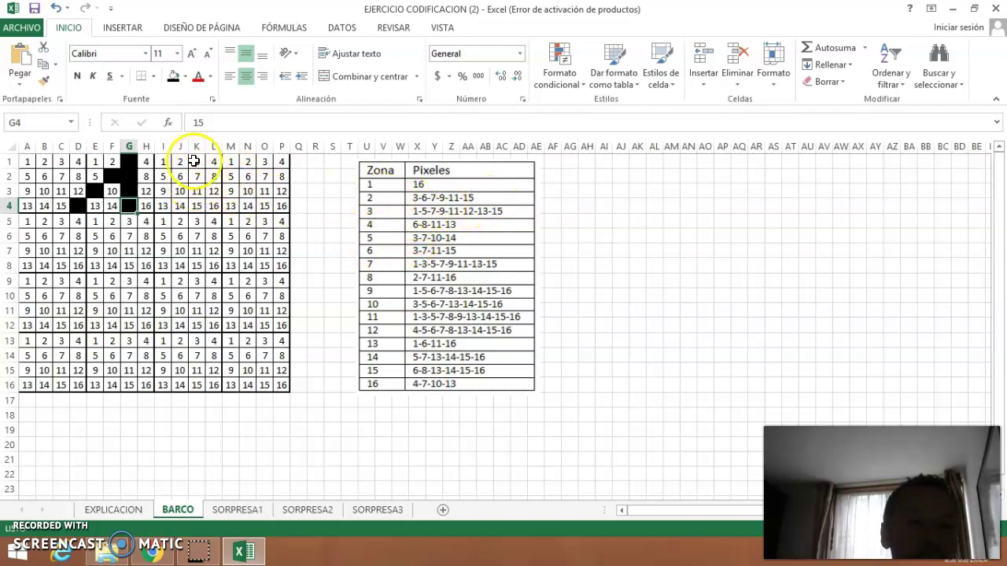
# Fill pixels 1, 5, 7, 9, 11, 12, 13 and 15 of zone 3 (I1:I4, K2:K4 and L3) with black
pyautogui.keyDown('ctrl'); pyautogui.click(164, 161); pyautogui.keyUp('ctrl')
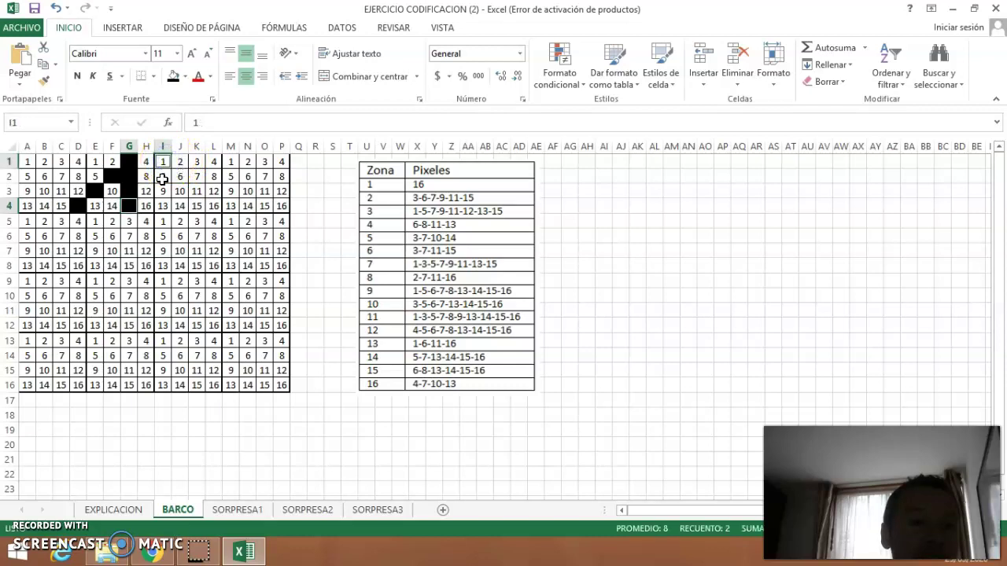
pyautogui.keyDown('ctrl'); pyautogui.click(163, 178); pyautogui.keyUp('ctrl')
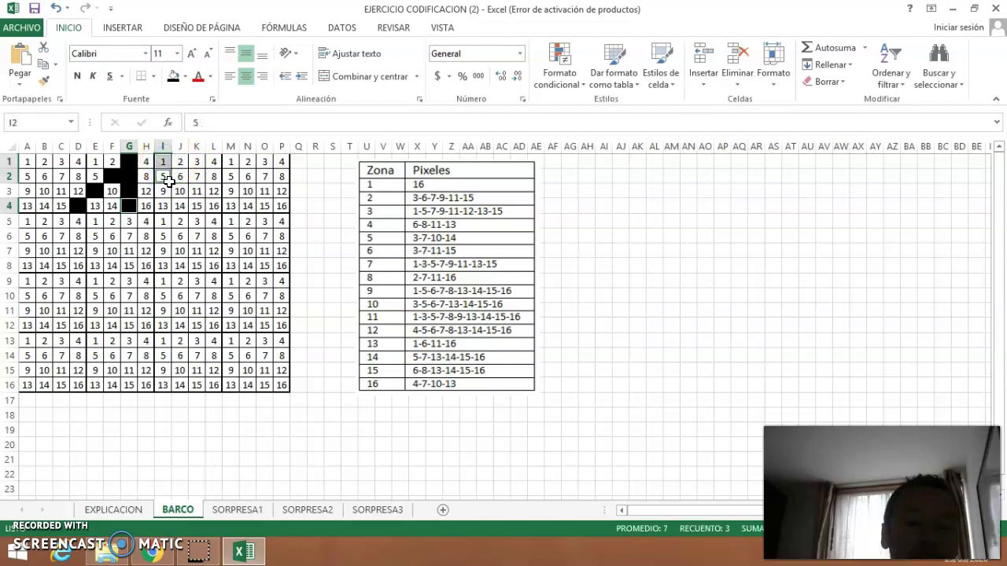
pyautogui.keyDown('ctrl'); pyautogui.click(197, 176); pyautogui.keyUp('ctrl')
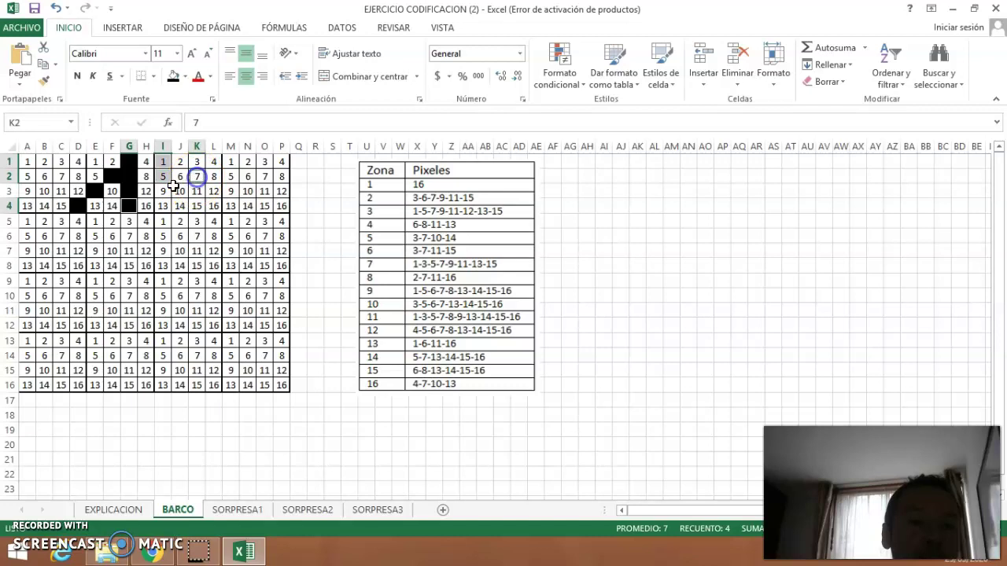
pyautogui.keyDown('ctrl'); pyautogui.click(166, 191); pyautogui.keyUp('ctrl')
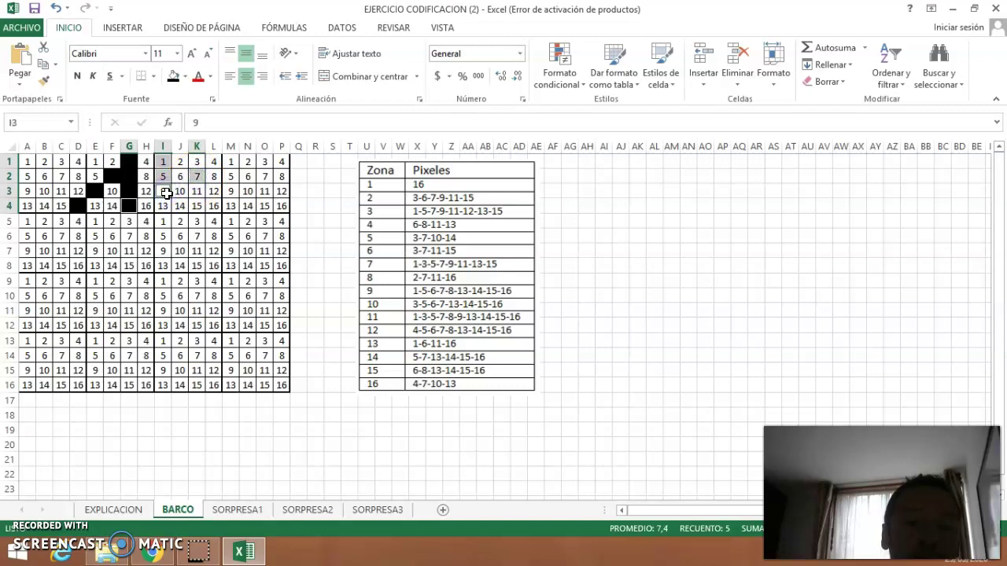
pyautogui.keyDown('ctrl'); pyautogui.click(197, 190); pyautogui.keyUp('ctrl')
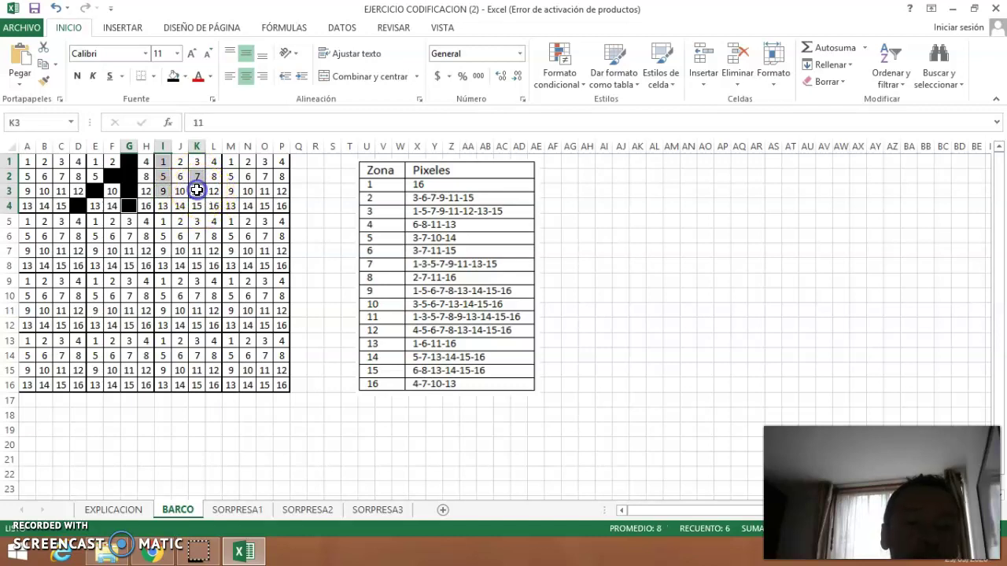
pyautogui.keyDown('ctrl'); pyautogui.click(214, 191); pyautogui.keyUp('ctrl')
pyautogui.keyDown('ctrl'); pyautogui.click(163, 206); pyautogui.keyUp('ctrl')
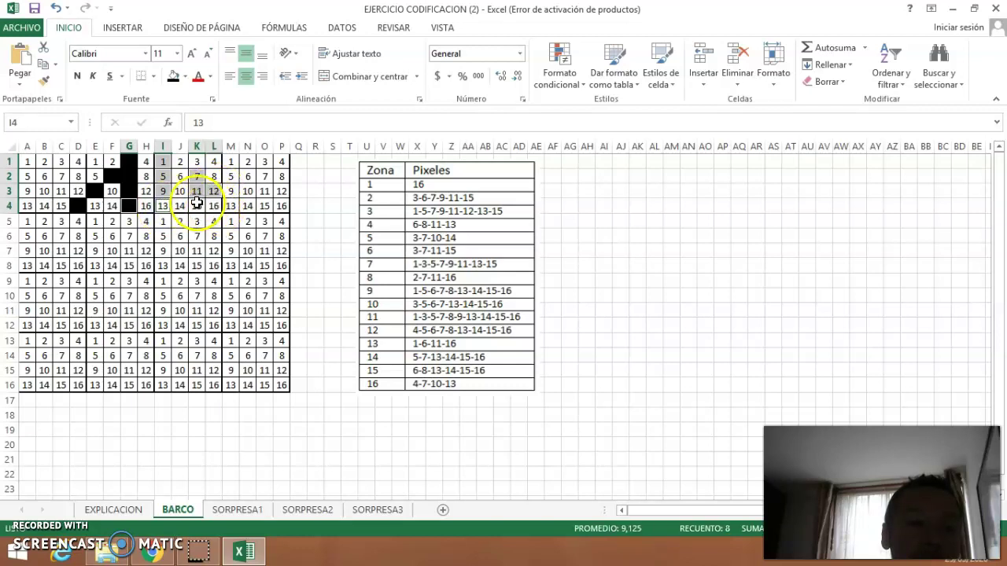
pyautogui.keyDown('ctrl'); pyautogui.click(197, 206); pyautogui.keyUp('ctrl')
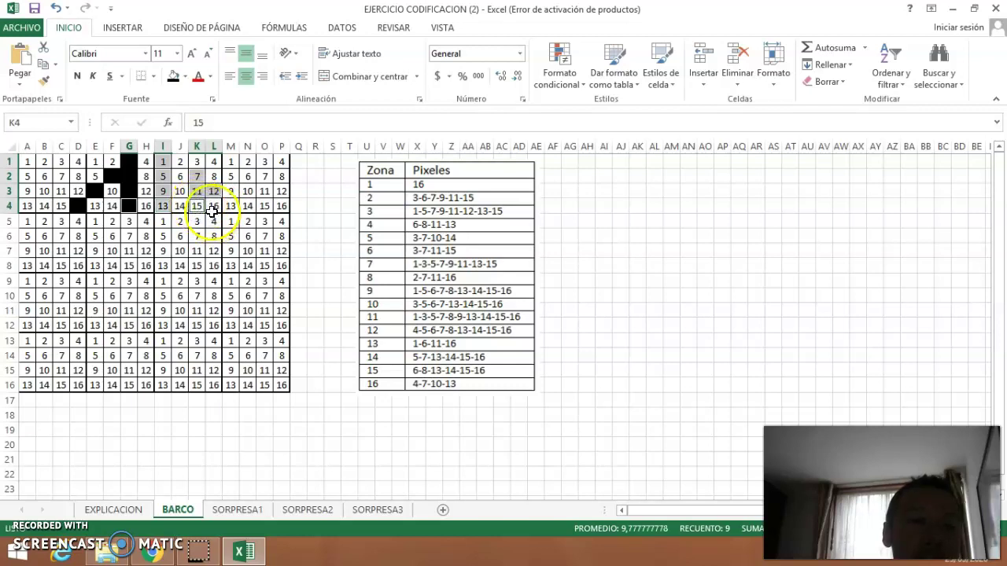
pyautogui.click(175, 77)
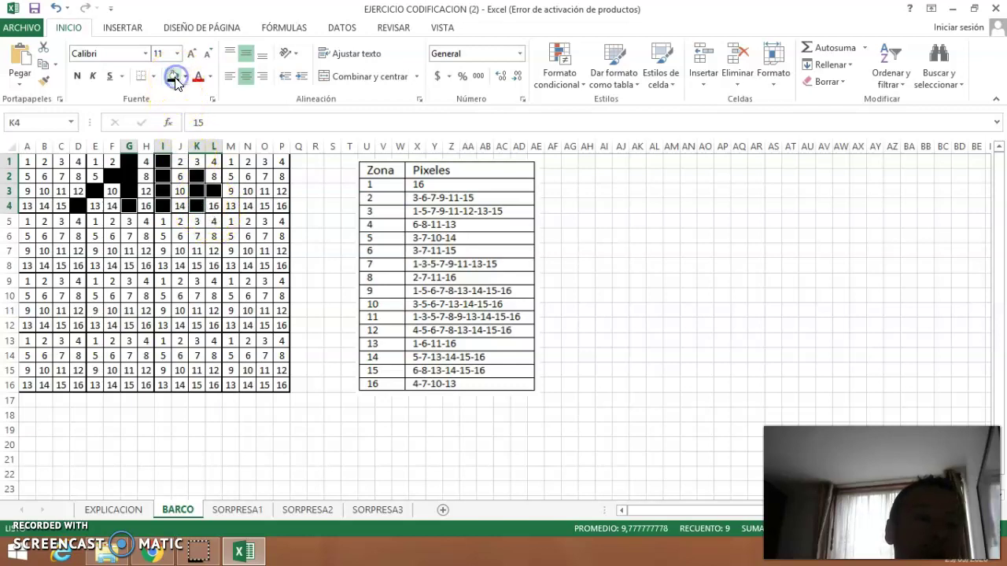
# Fill pixels 6, 8, 11 and 13 of zone 4 (cells N2, P2, O3 and M4) with black
pyautogui.click(234, 205)
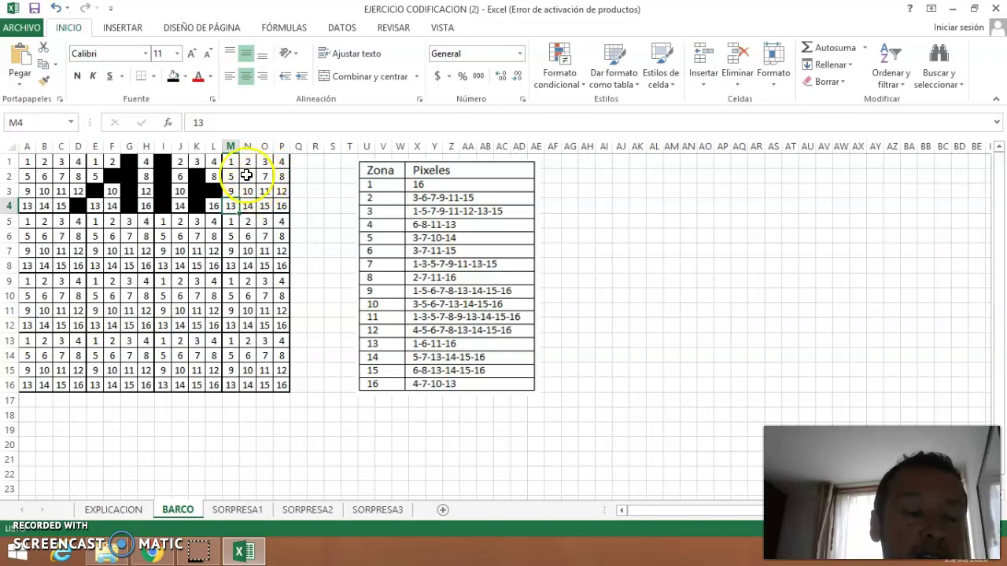
pyautogui.click(249, 176)
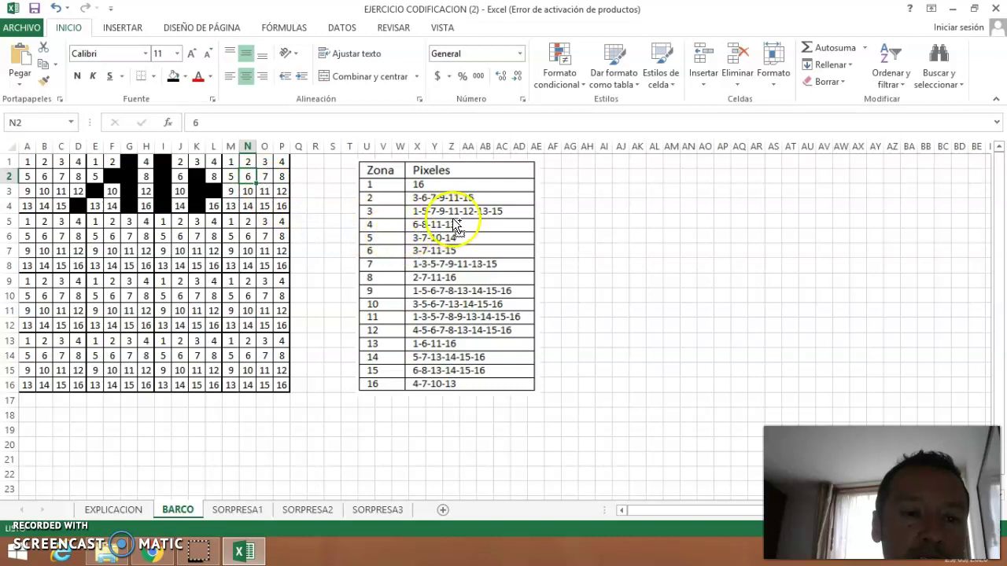
pyautogui.keyDown('ctrl'); pyautogui.click(280, 176); pyautogui.keyUp('ctrl')
pyautogui.keyDown('ctrl'); pyautogui.click(264, 191); pyautogui.keyUp('ctrl')
pyautogui.keyDown('ctrl'); pyautogui.click(229, 204); pyautogui.keyUp('ctrl')
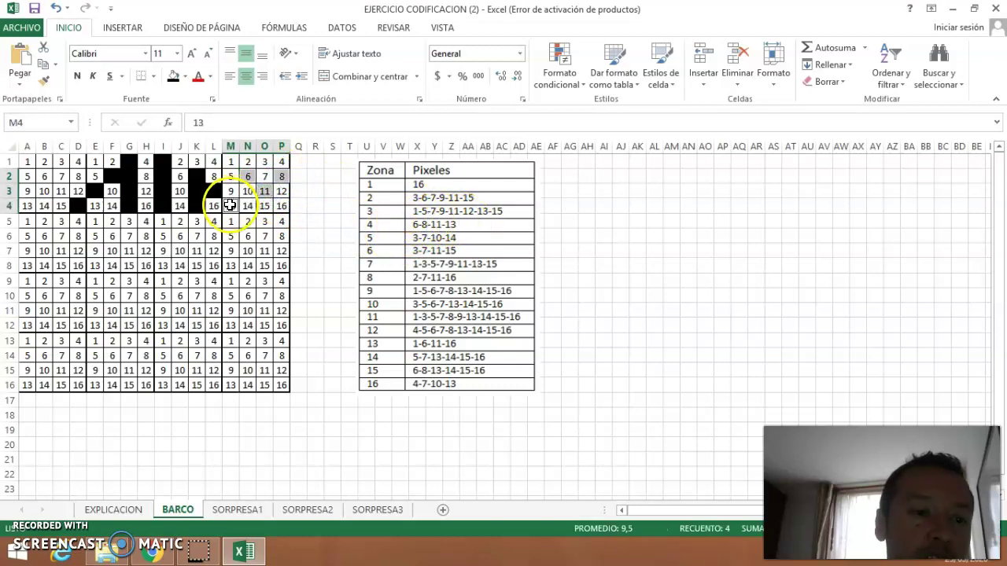
pyautogui.click(173, 77)
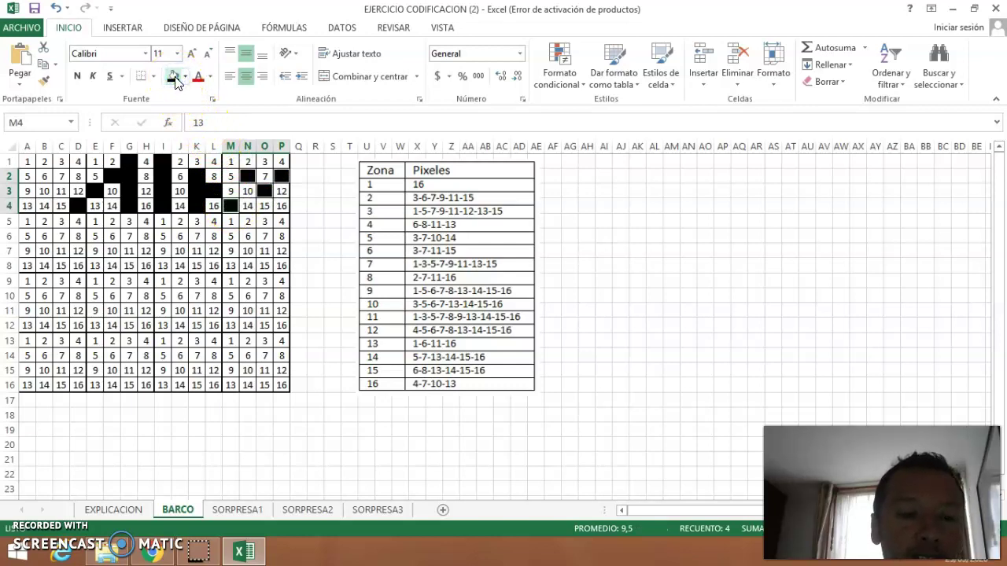
# Fill pixels 3, 7, 10 and 14 of zone 5 (cells C5, C6, B7 and B8) with black
pyautogui.click(59, 225)
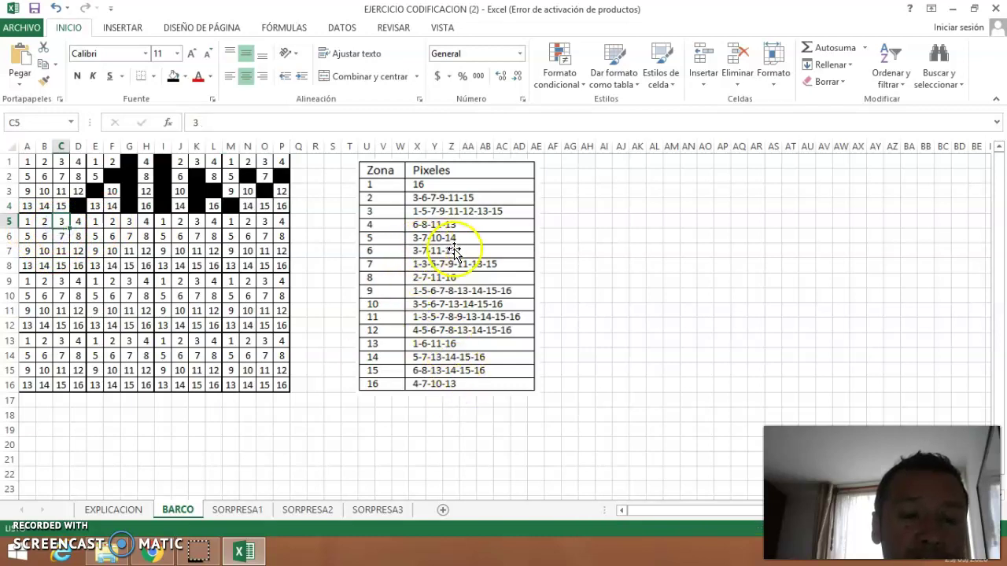
pyautogui.click(63, 221)
pyautogui.keyDown('ctrl'); pyautogui.click(62, 236); pyautogui.keyUp('ctrl')
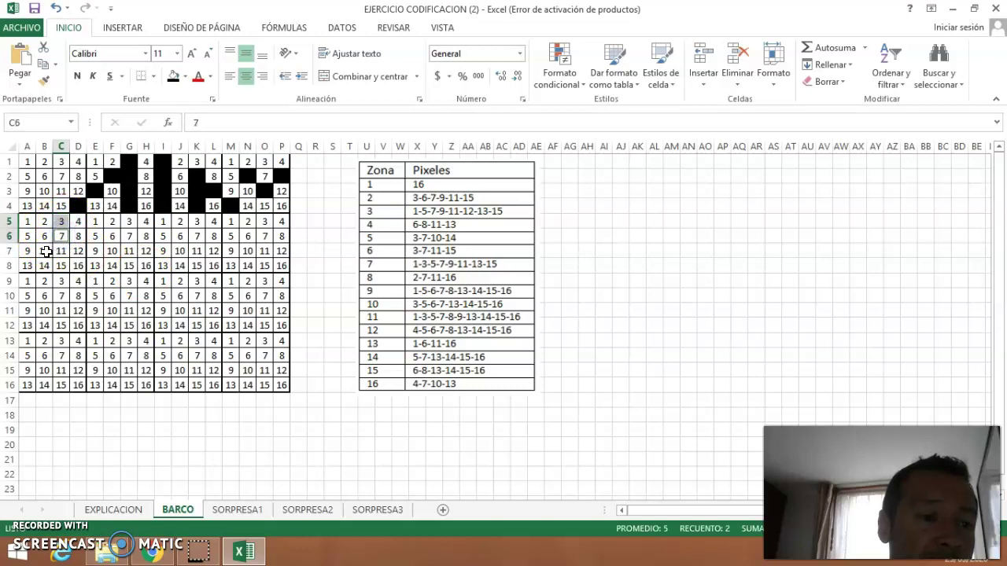
pyautogui.keyDown('ctrl'); pyautogui.click(45, 251); pyautogui.keyUp('ctrl')
pyautogui.keyDown('ctrl'); pyautogui.click(44, 265); pyautogui.keyUp('ctrl')
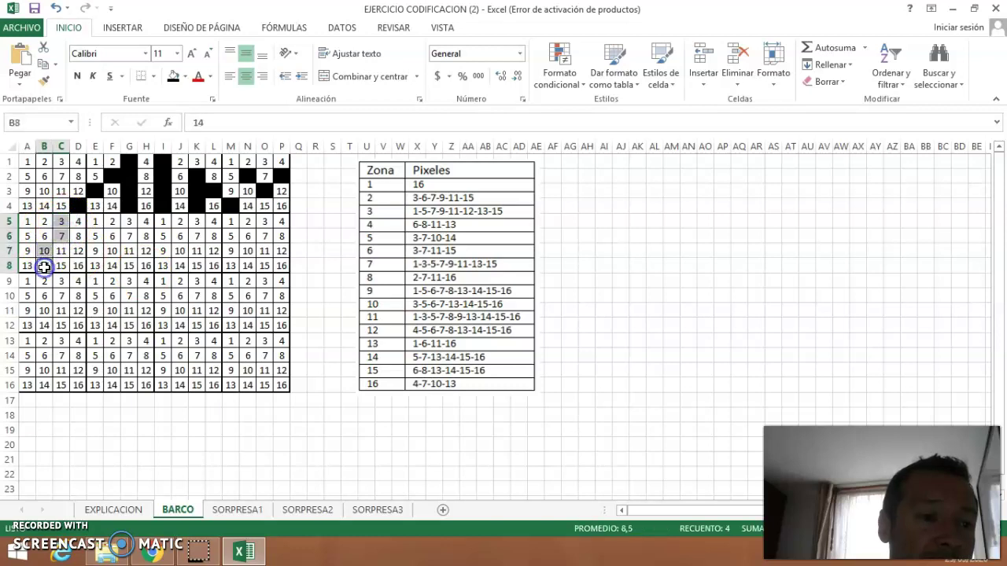
pyautogui.click(174, 77)
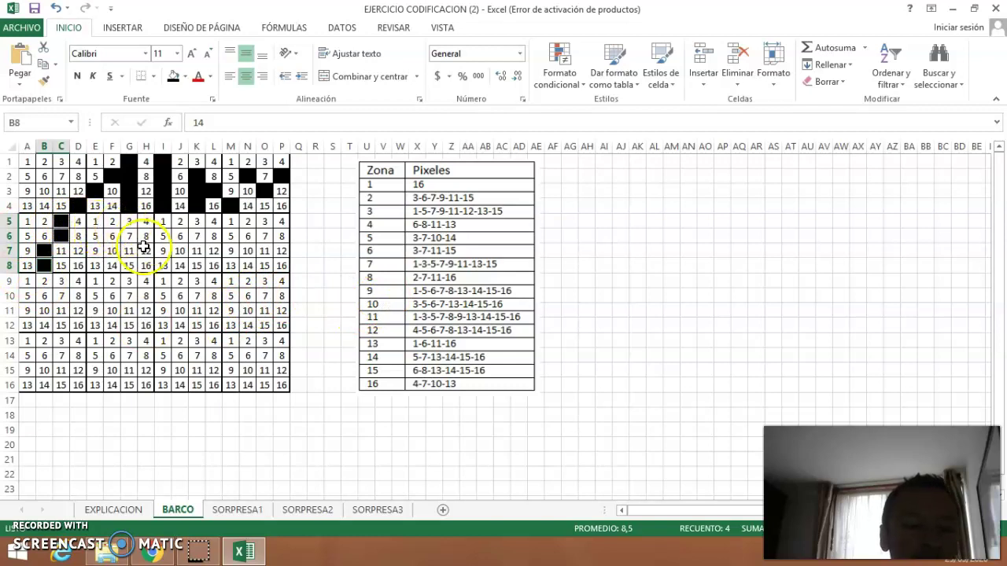
# Fill pixels 3, 7, 11 and 15 of zone 6 (cells G5 to G8) with black
pyautogui.click(130, 224)
pyautogui.keyDown('ctrl'); pyautogui.click(129, 236); pyautogui.keyUp('ctrl')
pyautogui.keyDown('ctrl'); pyautogui.click(129, 251); pyautogui.keyUp('ctrl')
pyautogui.keyDown('ctrl'); pyautogui.click(129, 265); pyautogui.keyUp('ctrl')
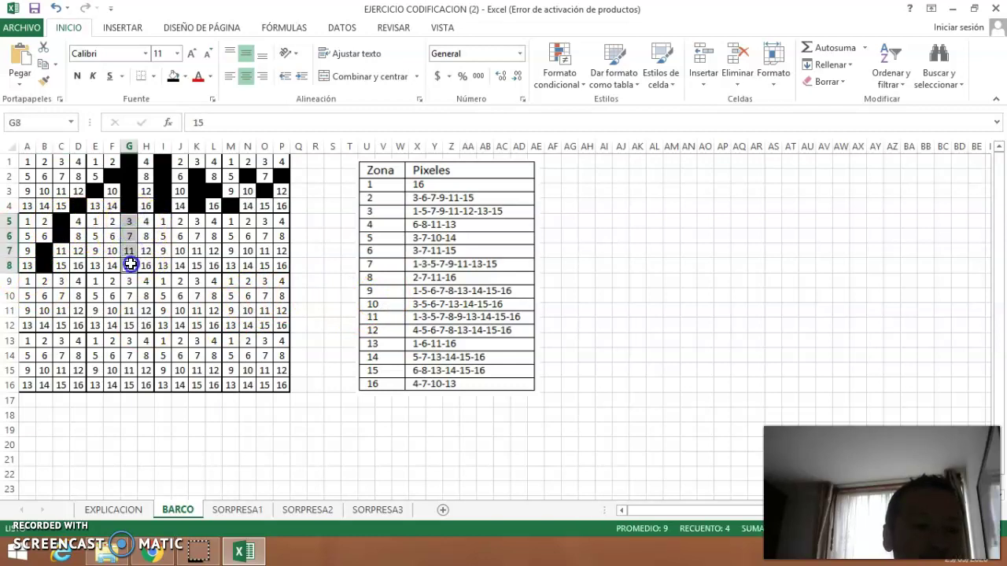
pyautogui.click(172, 76)
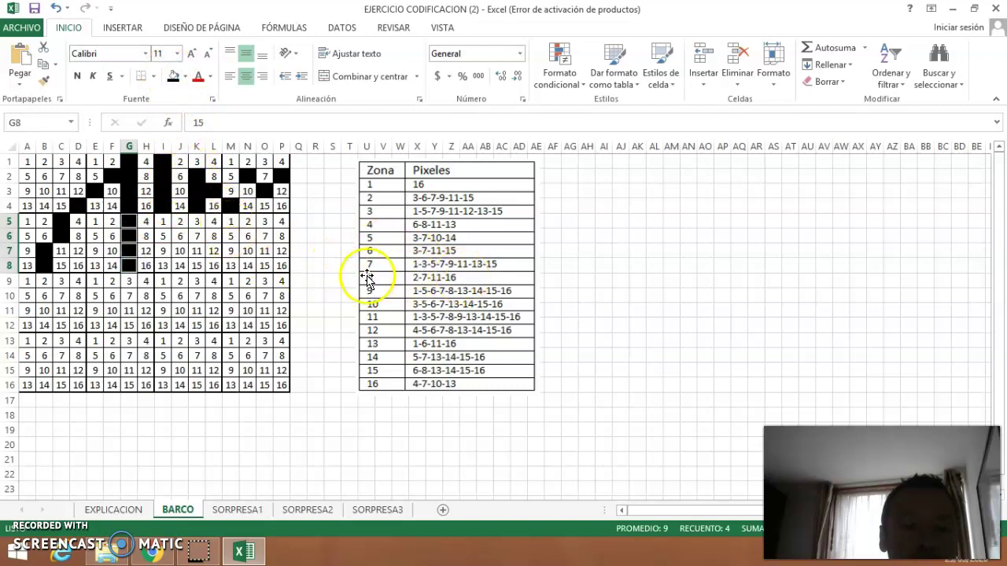
pyautogui.click(179, 221)
pyautogui.keyDown('ctrl'); pyautogui.click(197, 234); pyautogui.keyUp('ctrl')
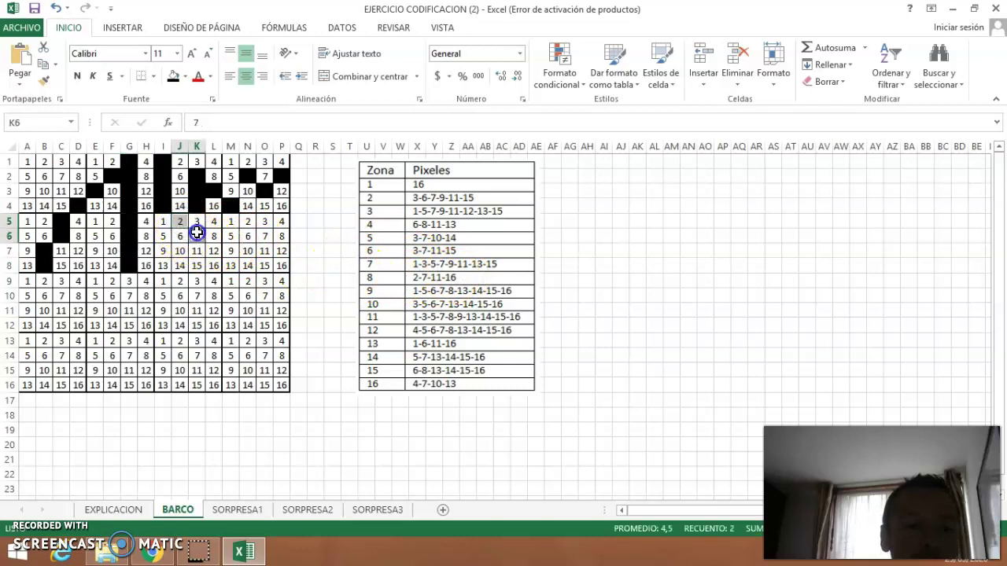
pyautogui.keyDown('ctrl'); pyautogui.click(198, 250); pyautogui.keyUp('ctrl')
pyautogui.keyDown('ctrl'); pyautogui.click(214, 266); pyautogui.keyUp('ctrl')
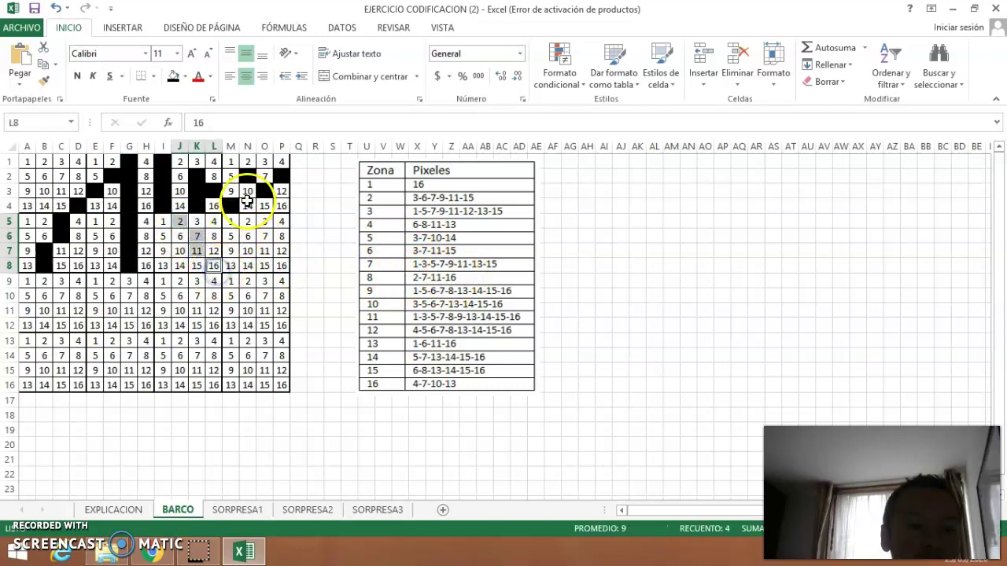
pyautogui.click(172, 75)
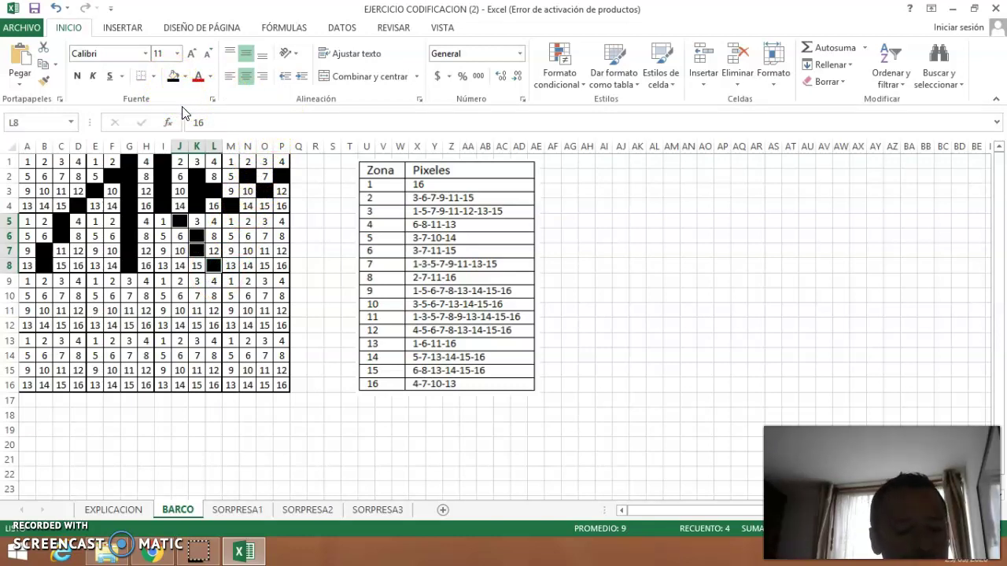
pyautogui.hotkey('ctrl', 'z')
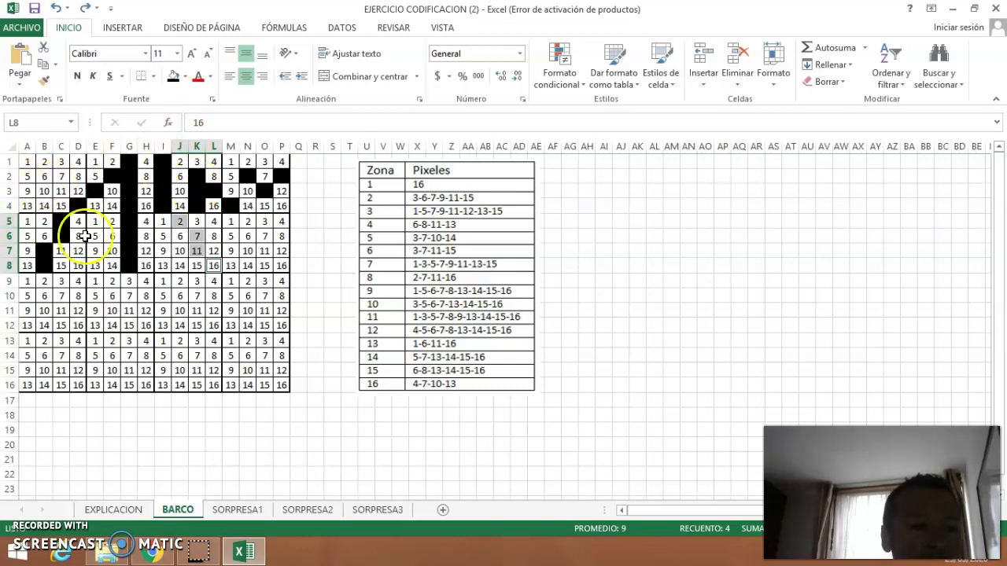
# Fill pixels 1, 3, 5, 7, 9, 11, 13 and 15 of zone 7 (I5:I8 and K5:K8) with black
pyautogui.click(162, 221)
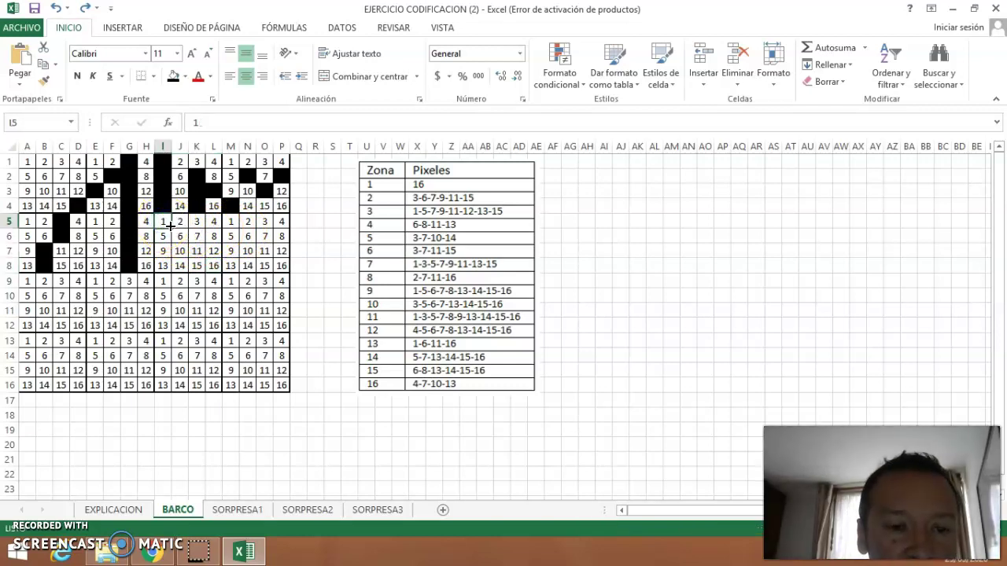
pyautogui.keyDown('ctrl'); pyautogui.click(194, 221); pyautogui.keyUp('ctrl')
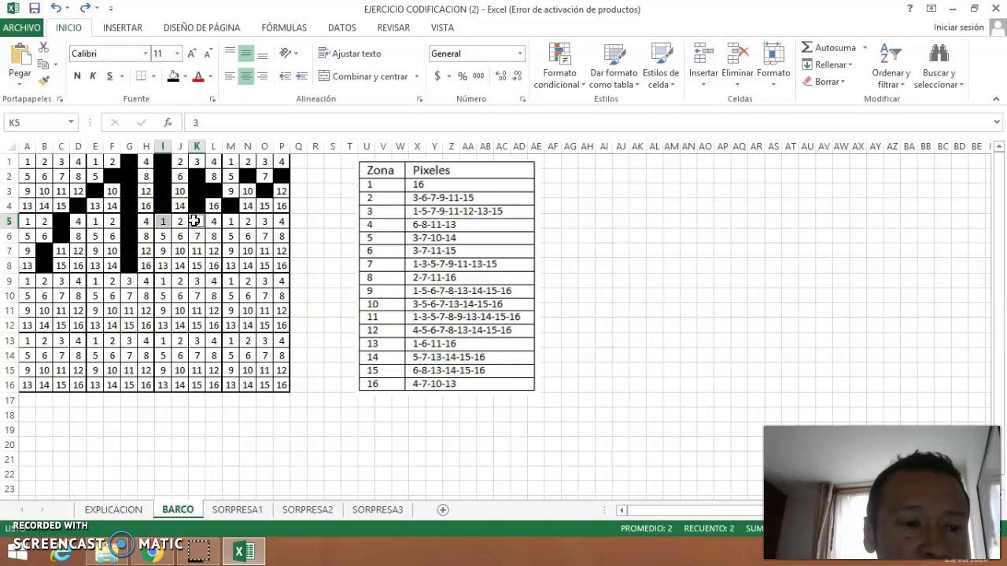
pyautogui.keyDown('ctrl'); pyautogui.click(165, 238); pyautogui.keyUp('ctrl')
pyautogui.keyDown('ctrl'); pyautogui.click(194, 238); pyautogui.keyUp('ctrl')
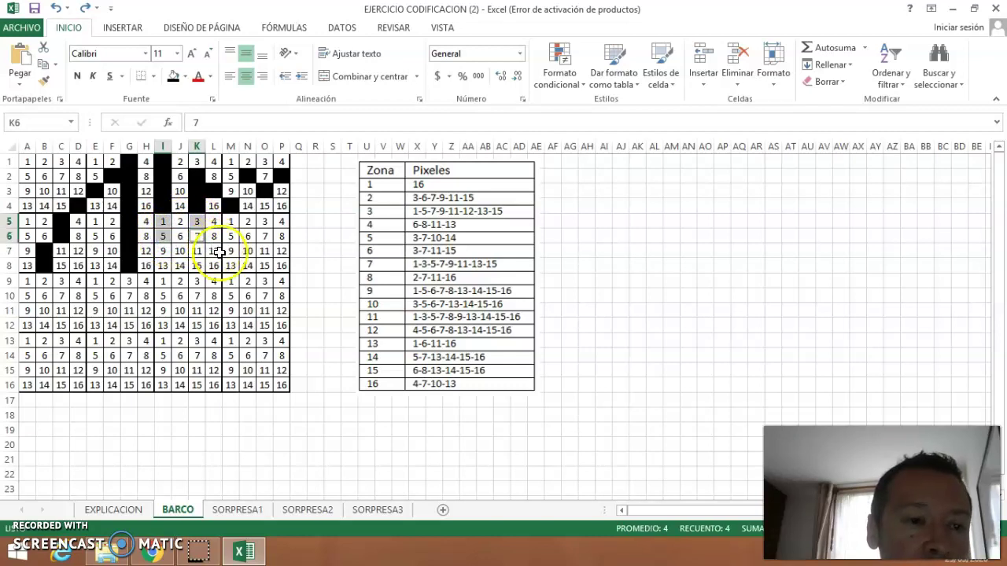
pyautogui.keyDown('ctrl'); pyautogui.click(163, 250); pyautogui.keyUp('ctrl')
pyautogui.keyDown('ctrl'); pyautogui.click(198, 251); pyautogui.keyUp('ctrl')
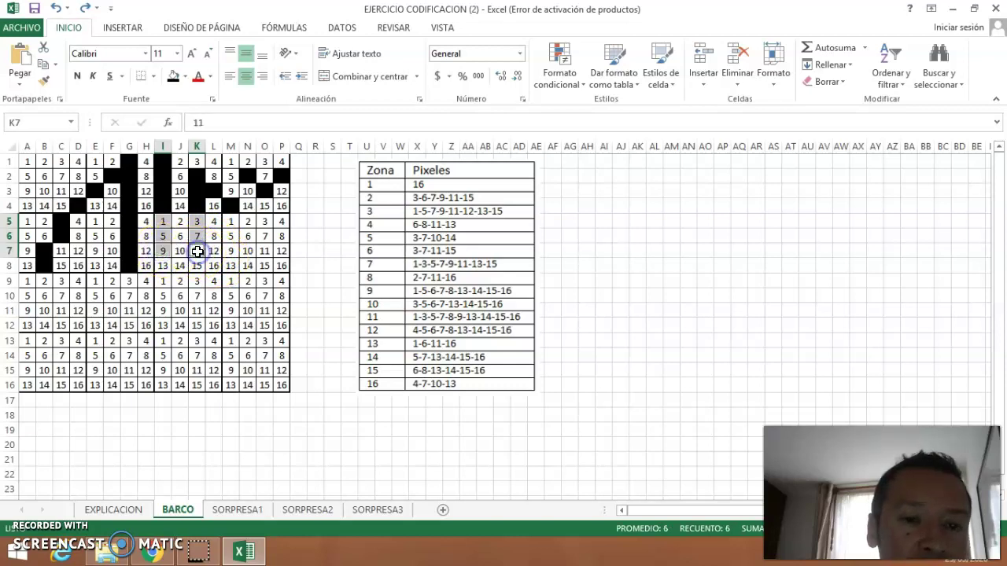
pyautogui.keyDown('ctrl'); pyautogui.click(163, 265); pyautogui.keyUp('ctrl')
pyautogui.keyDown('ctrl'); pyautogui.click(195, 266); pyautogui.keyUp('ctrl')
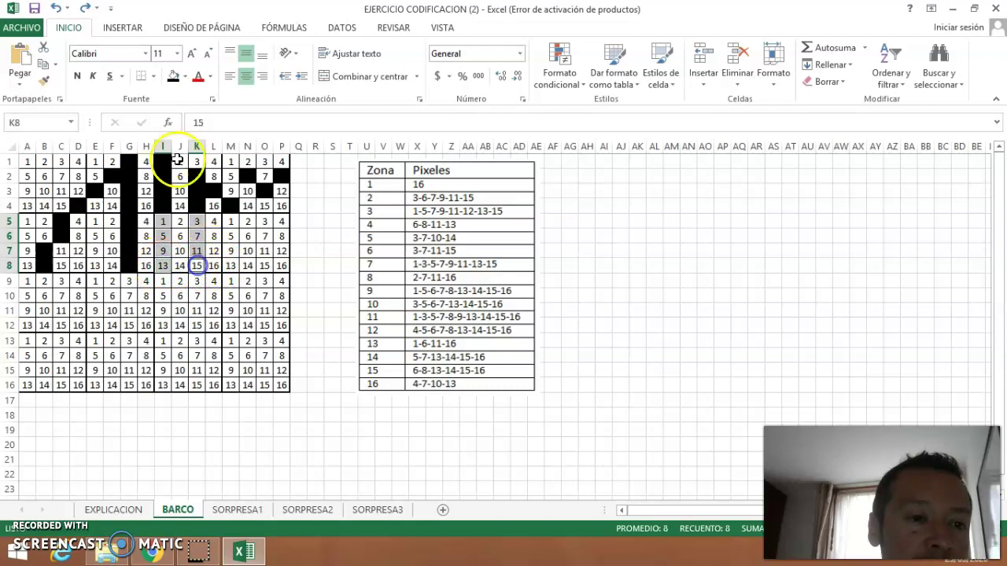
pyautogui.click(173, 77)
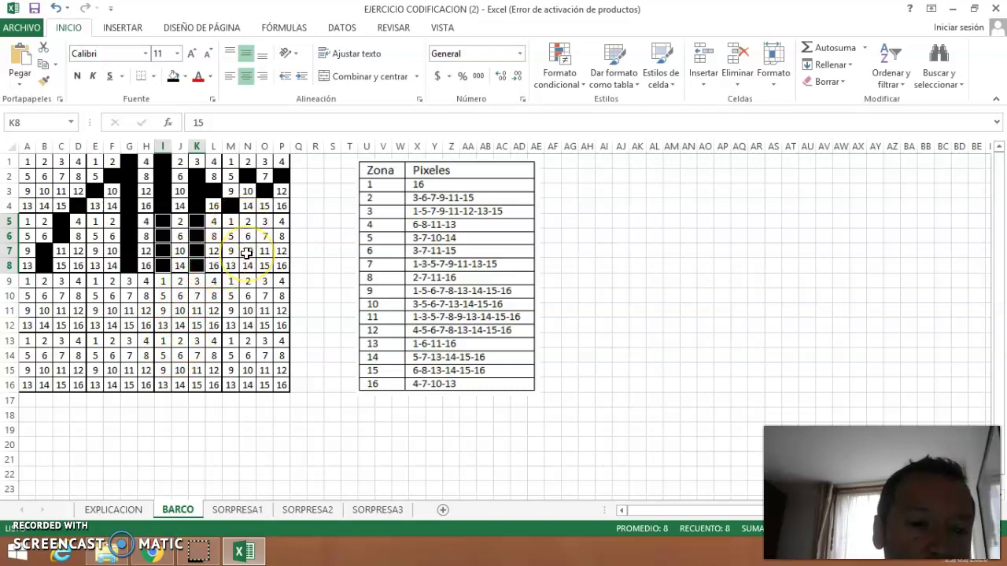
# Fill pixels 2, 7, 11 and 16 of zone 8 (cells N5, O6, O7 and P8) with black
pyautogui.click(248, 221)
pyautogui.keyDown('ctrl'); pyautogui.click(262, 236); pyautogui.keyUp('ctrl')
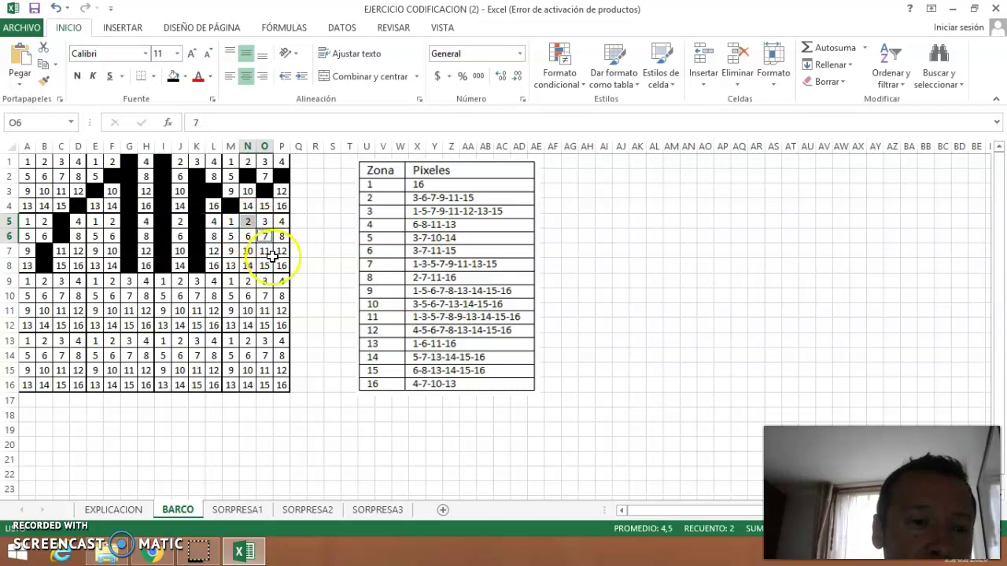
pyautogui.keyDown('ctrl'); pyautogui.click(264, 250); pyautogui.keyUp('ctrl')
pyautogui.keyDown('ctrl'); pyautogui.click(280, 266); pyautogui.keyUp('ctrl')
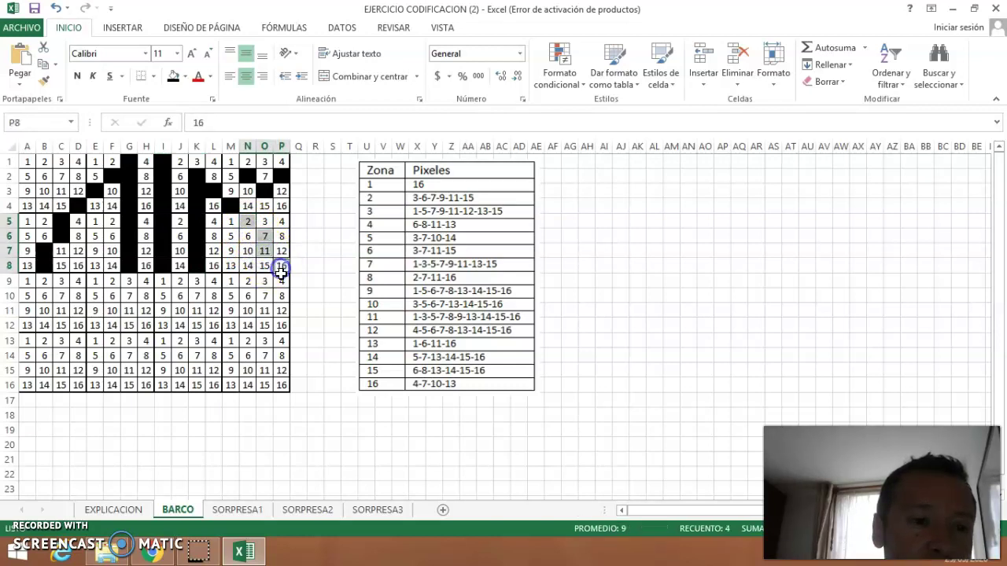
pyautogui.click(173, 76)
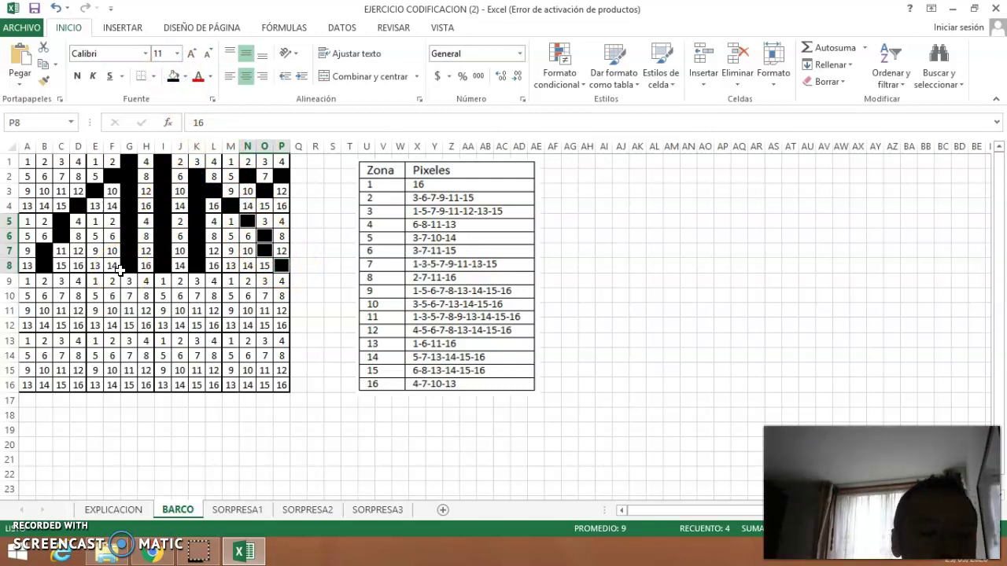
# Fill pixels 1, 5 to 8 and 13 to 16 of zone 9 (A9, A10:D10 and A12:D12) with black
pyautogui.click(27, 296)
pyautogui.hotkey('shift', 'Up')
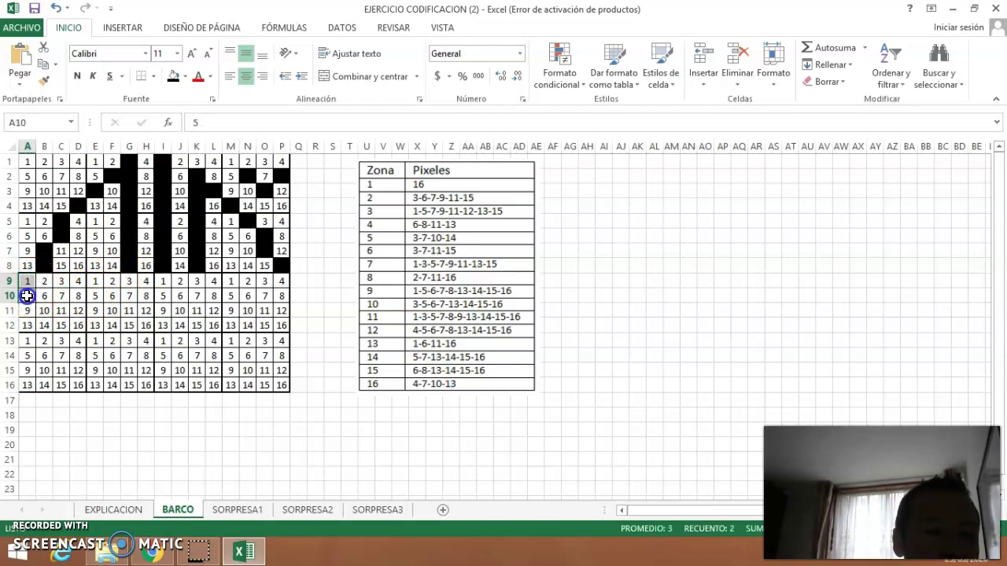
pyautogui.moveTo(32, 296); pyautogui.dragTo(62, 296)
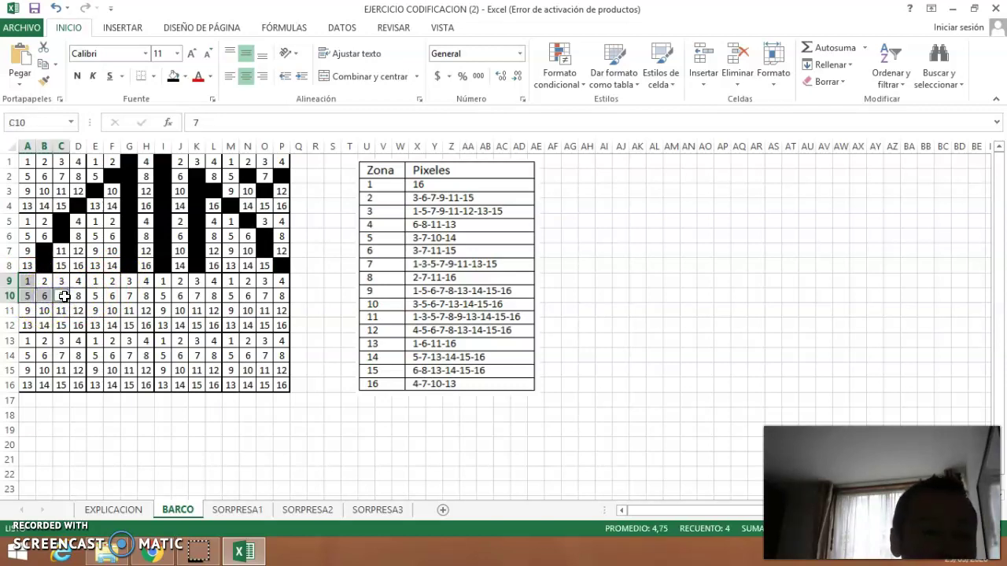
pyautogui.keyDown('ctrl'); pyautogui.click(30, 328); pyautogui.keyUp('ctrl')
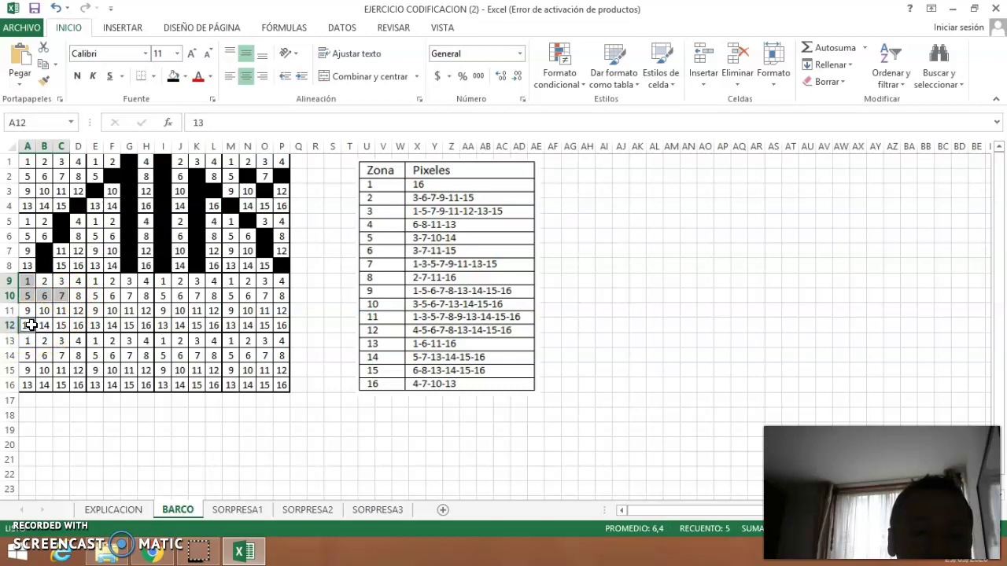
pyautogui.keyDown('ctrl'); pyautogui.click(78, 296); pyautogui.keyUp('ctrl')
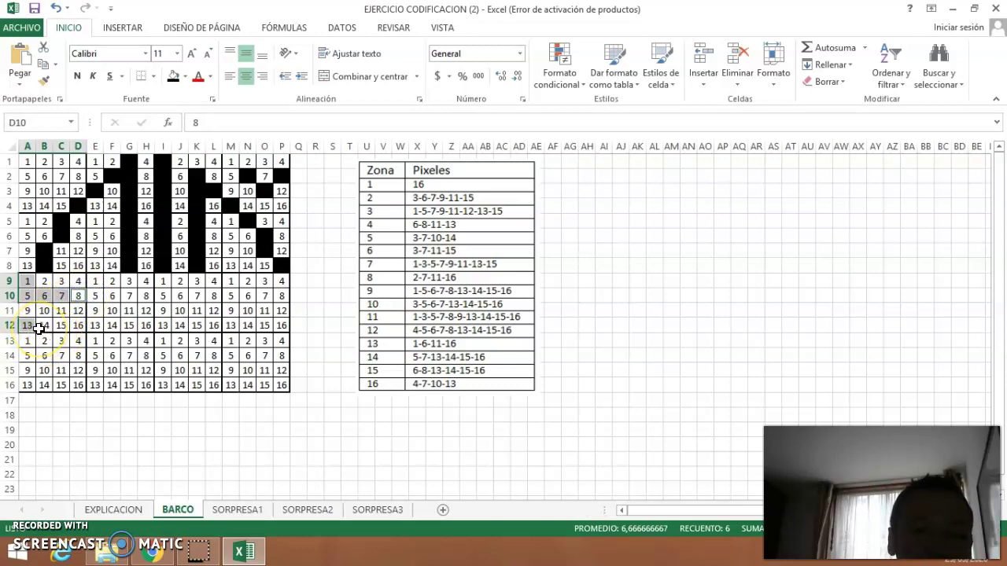
pyautogui.moveTo(44, 322); pyautogui.dragTo(78, 325)
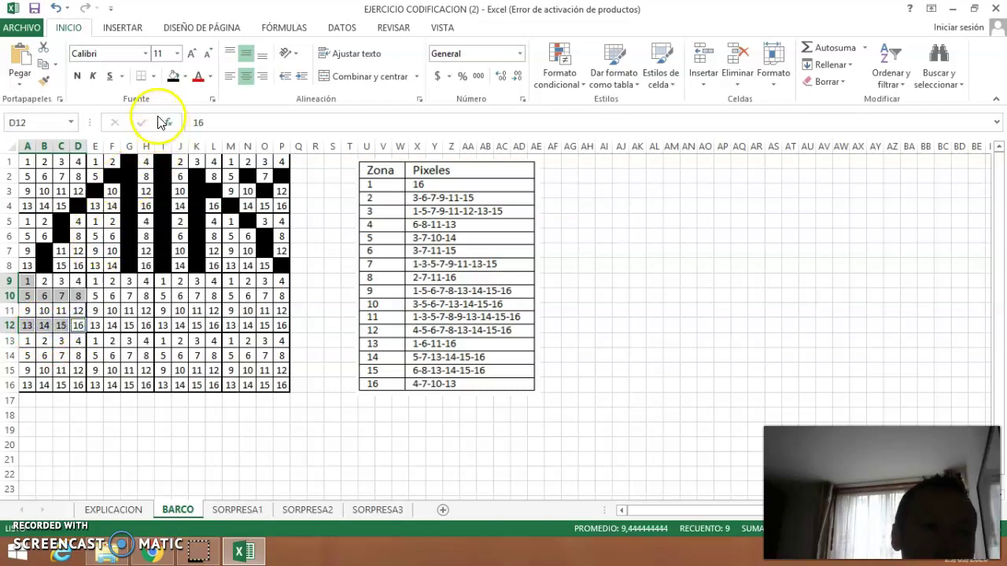
pyautogui.click(172, 76)
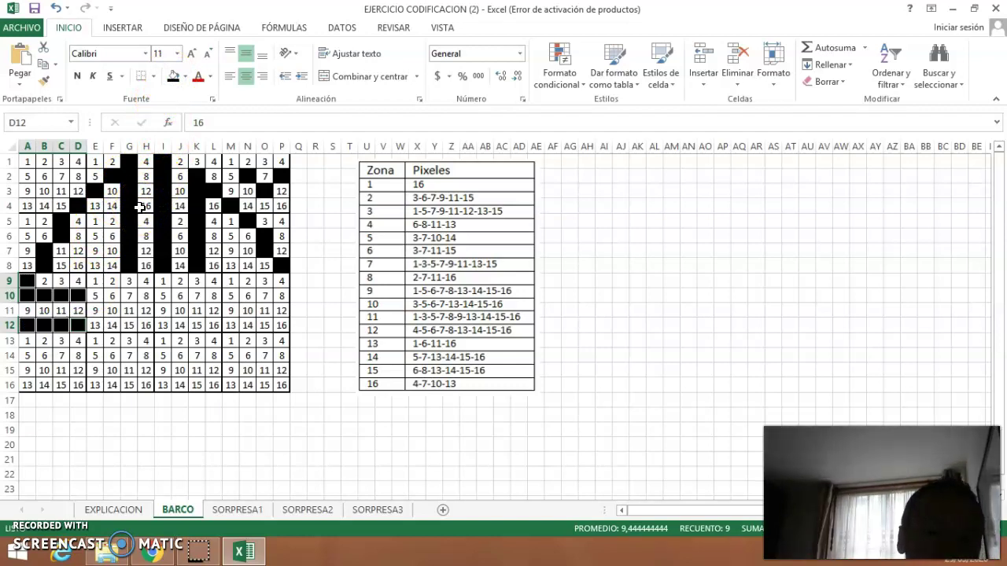
# Fill pixels 3, 5, 6, 7 and 13 to 16 of zone 10 (G9, E10:G10 and E12:H12) with black
pyautogui.click(129, 282)
pyautogui.keyDown('ctrl'); pyautogui.click(101, 295); pyautogui.keyUp('ctrl')
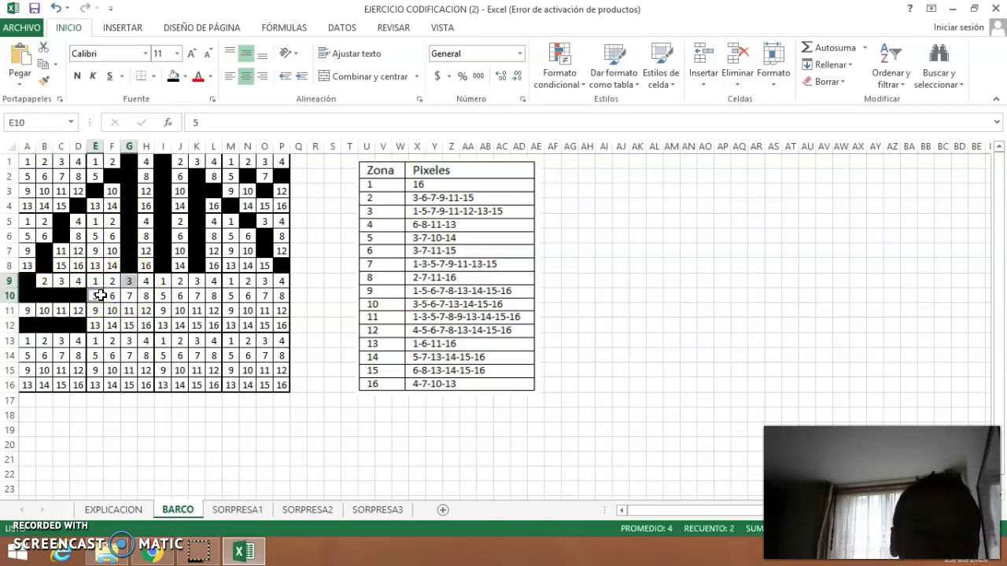
pyautogui.keyDown('ctrl'); pyautogui.click(114, 295); pyautogui.keyUp('ctrl')
pyautogui.keyDown('ctrl'); pyautogui.click(124, 296); pyautogui.keyUp('ctrl')
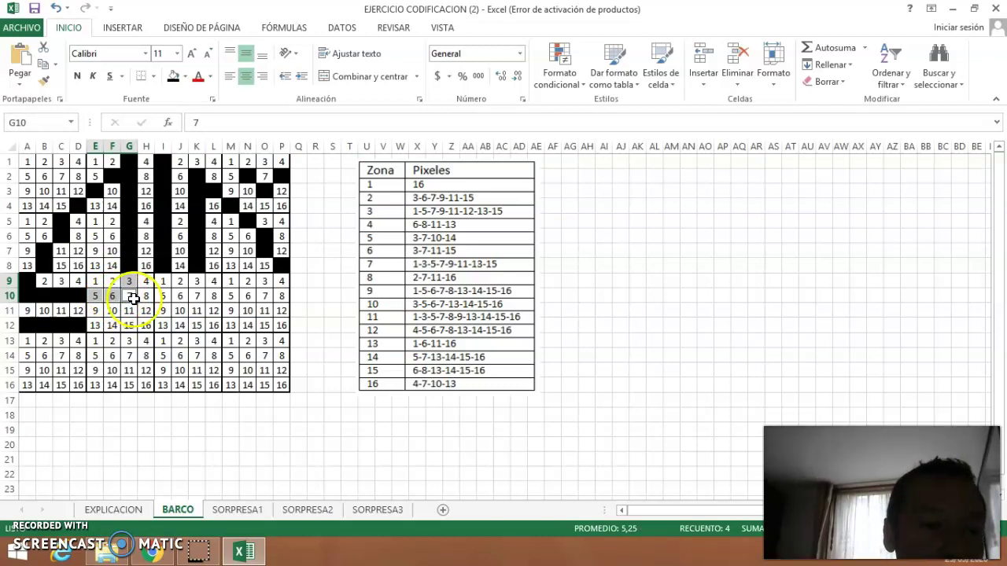
pyautogui.keyDown('ctrl'); pyautogui.click(102, 326); pyautogui.keyUp('ctrl')
pyautogui.keyDown('ctrl'); pyautogui.click(110, 325); pyautogui.keyUp('ctrl')
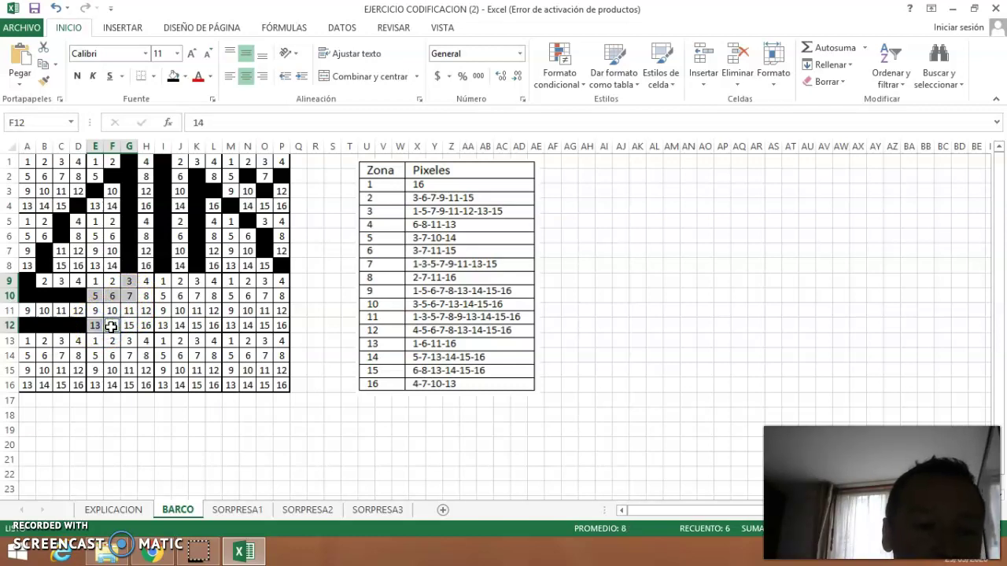
pyautogui.keyDown('ctrl'); pyautogui.click(130, 326); pyautogui.keyUp('ctrl')
pyautogui.keyDown('ctrl'); pyautogui.click(144, 326); pyautogui.keyUp('ctrl')
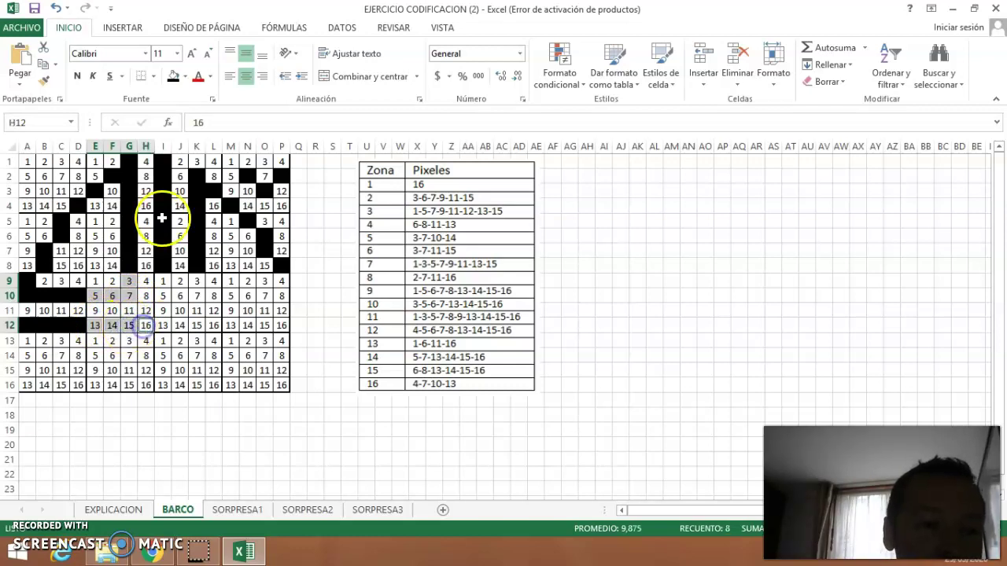
pyautogui.click(173, 77)
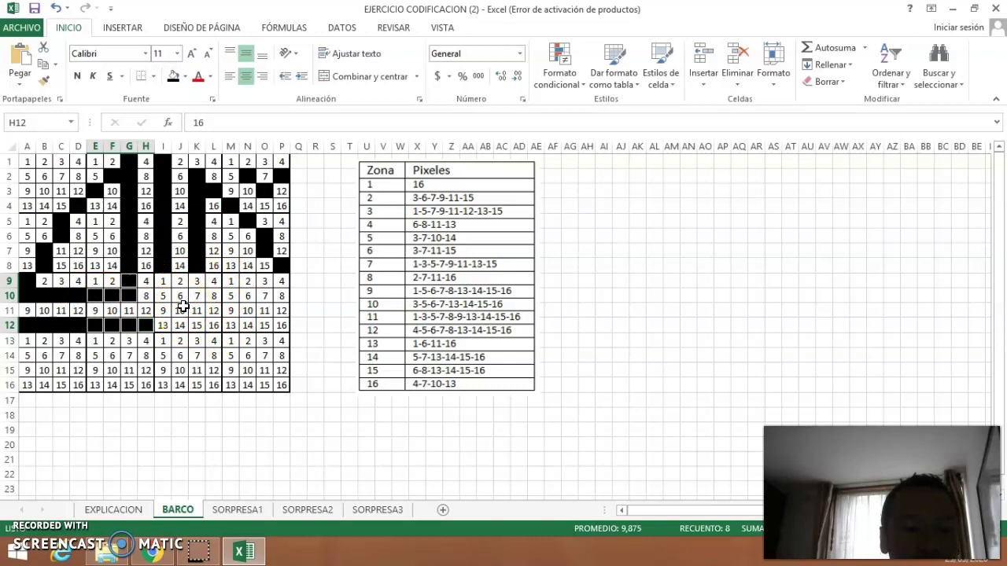
# Fill pixels 1, 3, 5, 7, 8, 9 and 13 to 16 of zone 11 (I9:I11, K9:K10, L10 and I12:L12) with black
pyautogui.click(167, 281)
pyautogui.keyDown('ctrl'); pyautogui.click(197, 282); pyautogui.keyUp('ctrl')
pyautogui.keyDown('ctrl'); pyautogui.click(162, 295); pyautogui.keyUp('ctrl')
pyautogui.keyDown('ctrl'); pyautogui.click(194, 295); pyautogui.keyUp('ctrl')
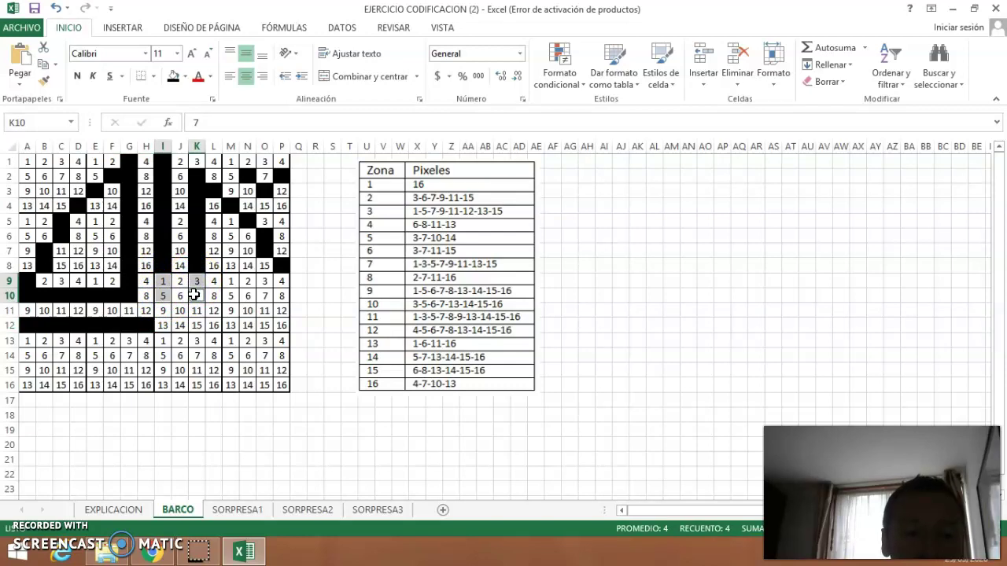
pyautogui.keyDown('ctrl'); pyautogui.click(213, 295); pyautogui.keyUp('ctrl')
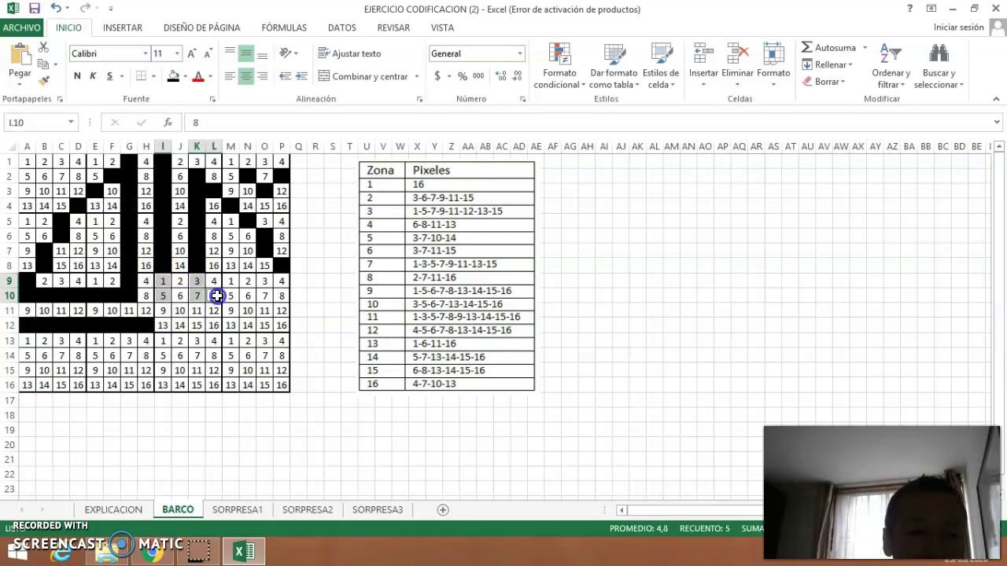
pyautogui.keyDown('ctrl'); pyautogui.click(163, 312); pyautogui.keyUp('ctrl')
pyautogui.keyDown('ctrl'); pyautogui.click(165, 323); pyautogui.keyUp('ctrl')
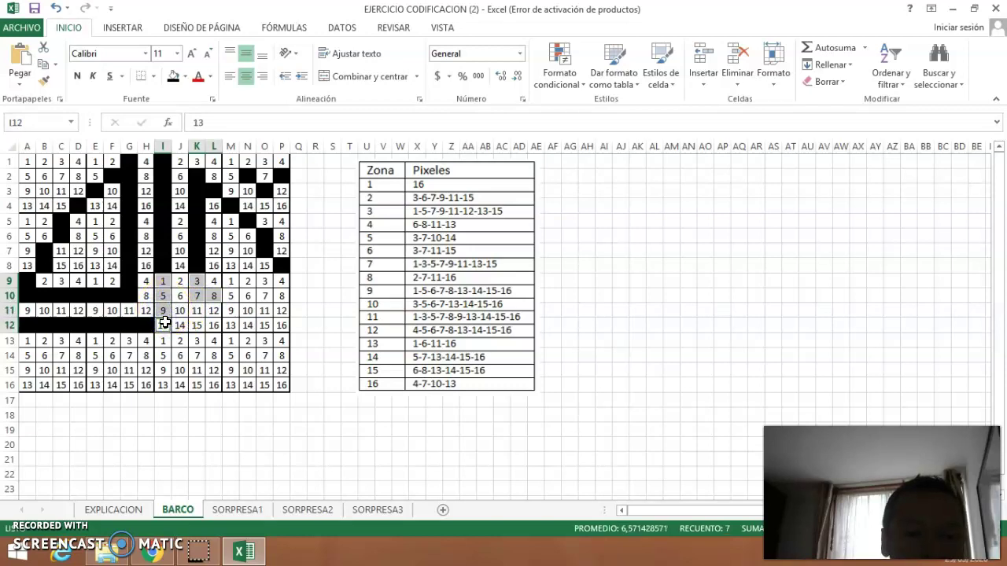
pyautogui.keyDown('ctrl'); pyautogui.click(180, 325); pyautogui.keyUp('ctrl')
pyautogui.keyDown('ctrl'); pyautogui.click(196, 325); pyautogui.keyUp('ctrl')
pyautogui.keyDown('ctrl'); pyautogui.click(214, 325); pyautogui.keyUp('ctrl')
pyautogui.click(173, 75)
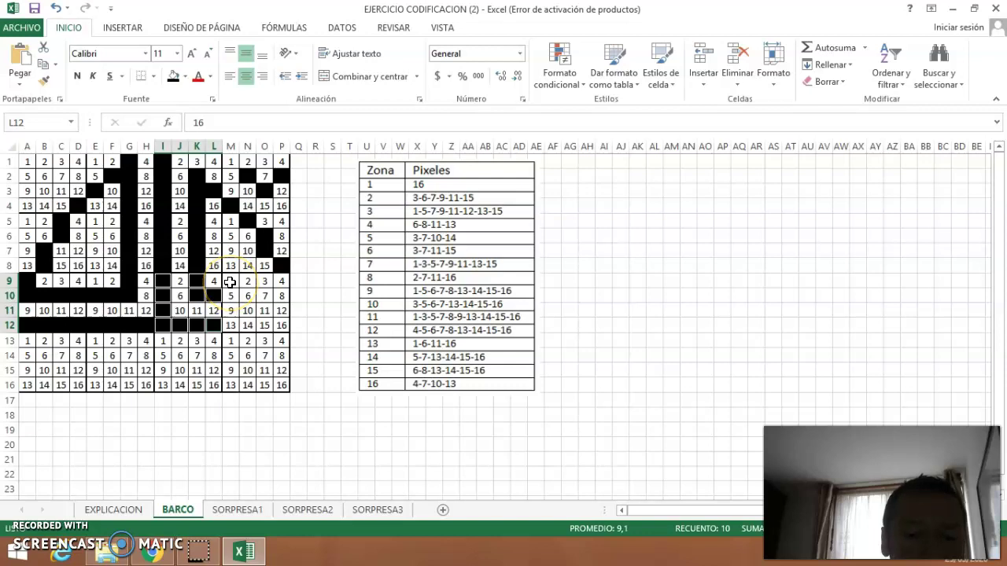
# Fill pixels 4 to 8 and 13 to 16 of zone 12 (P9, M10:P10 and M12:P12) with black
pyautogui.click(282, 283)
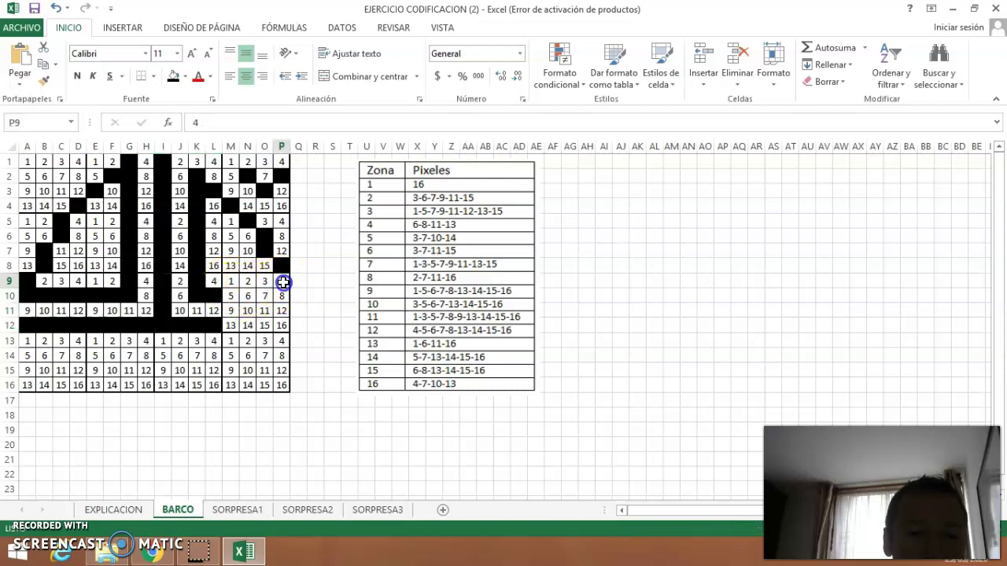
pyautogui.keyDown('ctrl'); pyautogui.click(230, 295); pyautogui.keyUp('ctrl')
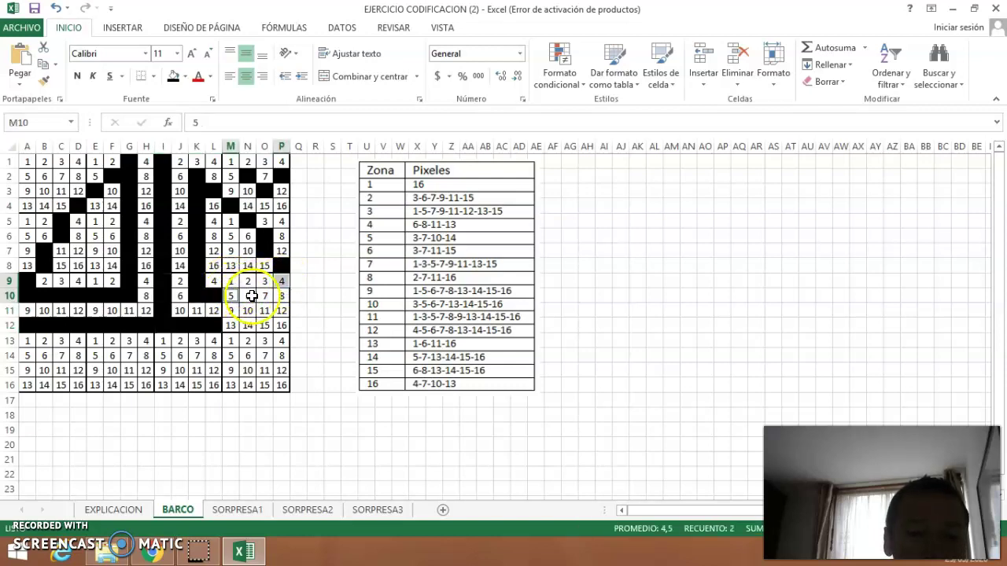
pyautogui.keyDown('ctrl'); pyautogui.click(248, 297); pyautogui.keyUp('ctrl')
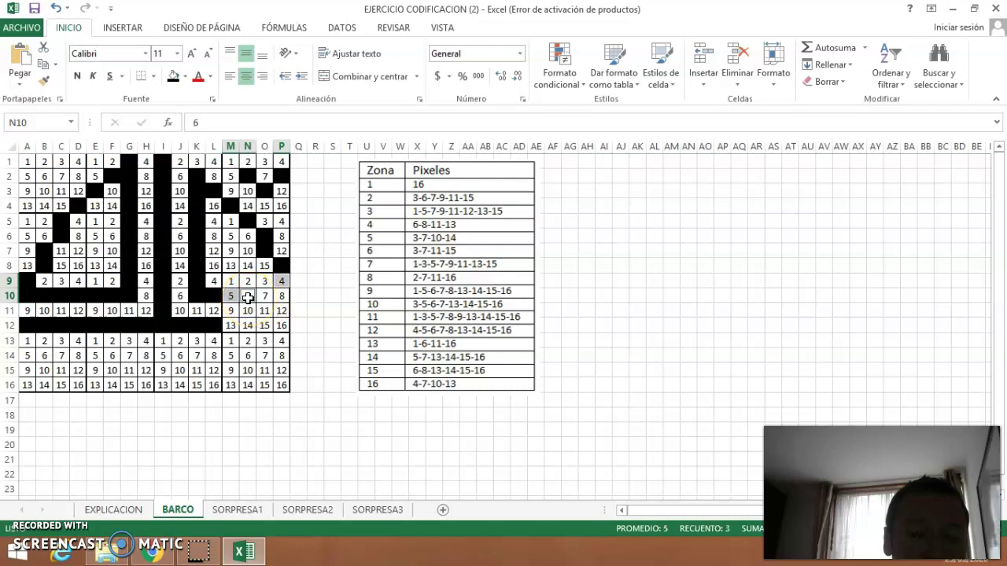
pyautogui.keyDown('ctrl'); pyautogui.click(265, 295); pyautogui.keyUp('ctrl')
pyautogui.keyDown('ctrl'); pyautogui.click(281, 294); pyautogui.keyUp('ctrl')
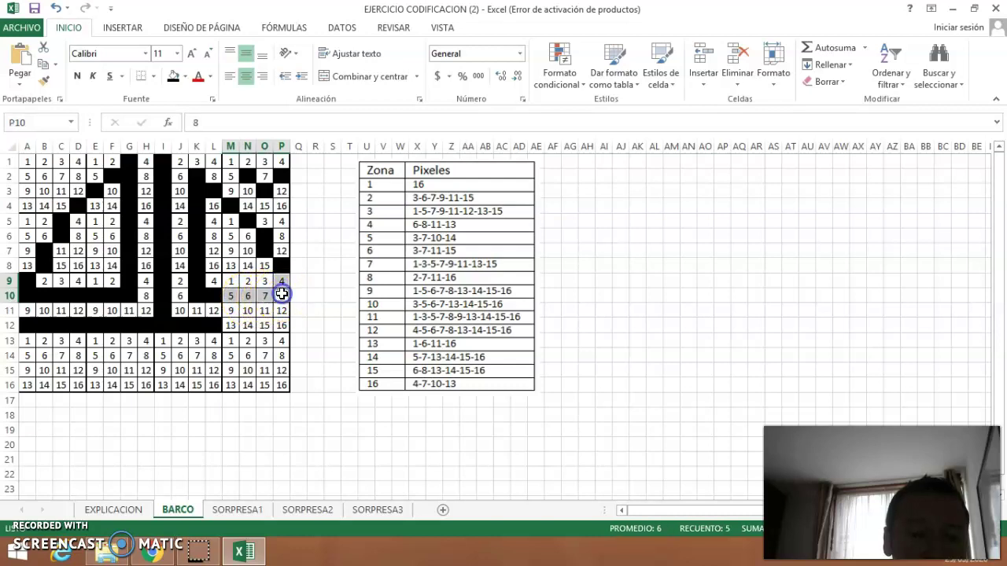
pyautogui.keyDown('ctrl'); pyautogui.click(231, 324); pyautogui.keyUp('ctrl')
pyautogui.keyDown('ctrl'); pyautogui.click(250, 324); pyautogui.keyUp('ctrl')
pyautogui.keyDown('ctrl'); pyautogui.click(268, 324); pyautogui.keyUp('ctrl')
pyautogui.keyDown('ctrl'); pyautogui.click(280, 325); pyautogui.keyUp('ctrl')
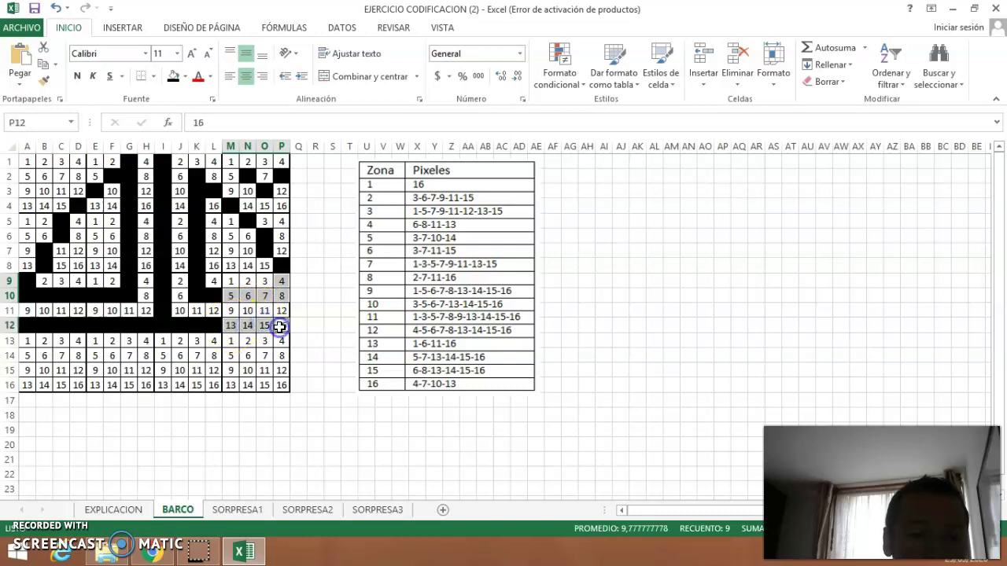
pyautogui.click(172, 81)
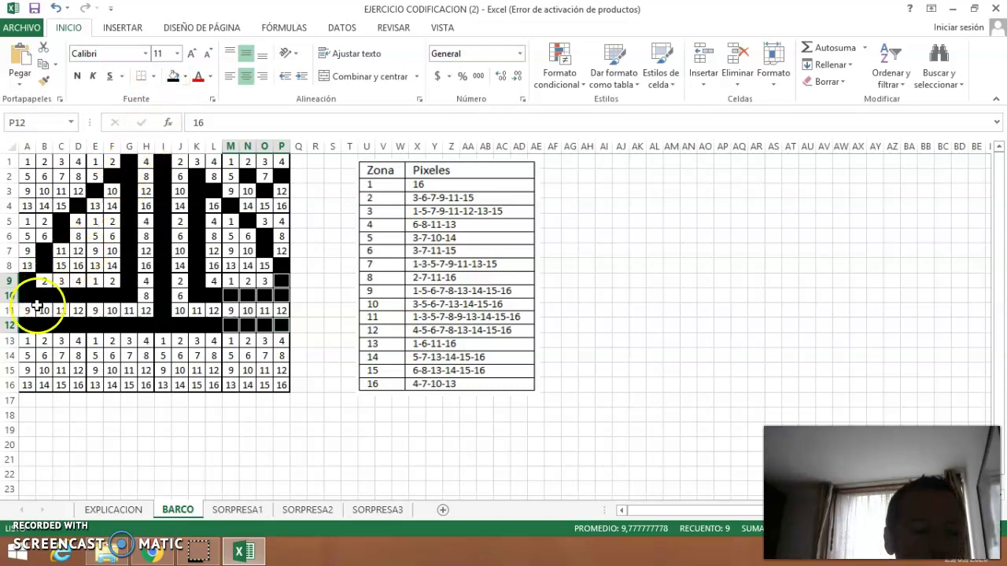
# Fill pixels 1, 6, 11 and 16 of zone 13 (cells A13, B14, C15 and D16) with black
pyautogui.click(27, 341)
pyautogui.keyDown('ctrl'); pyautogui.click(48, 357); pyautogui.keyUp('ctrl')
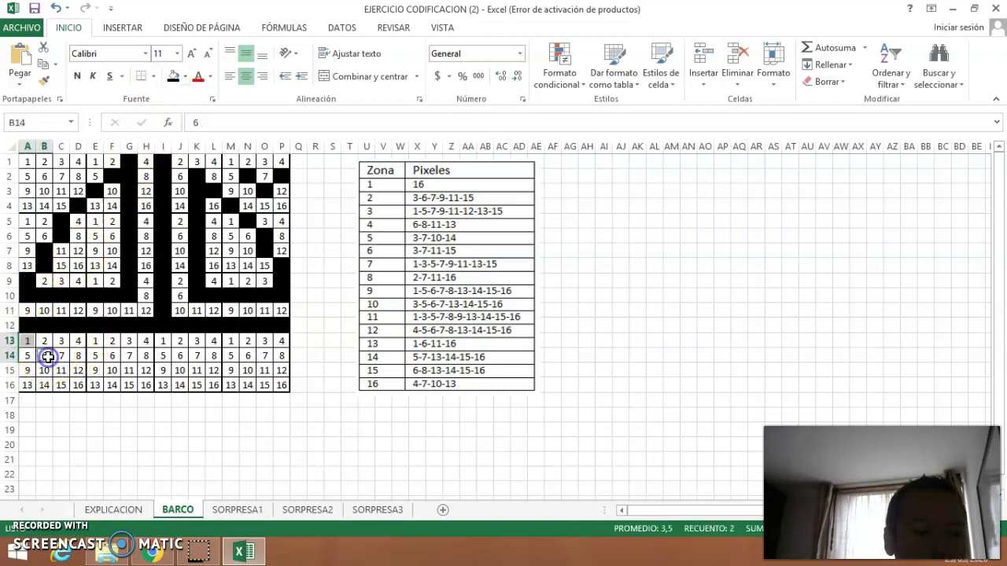
pyautogui.keyDown('ctrl'); pyautogui.click(61, 370); pyautogui.keyUp('ctrl')
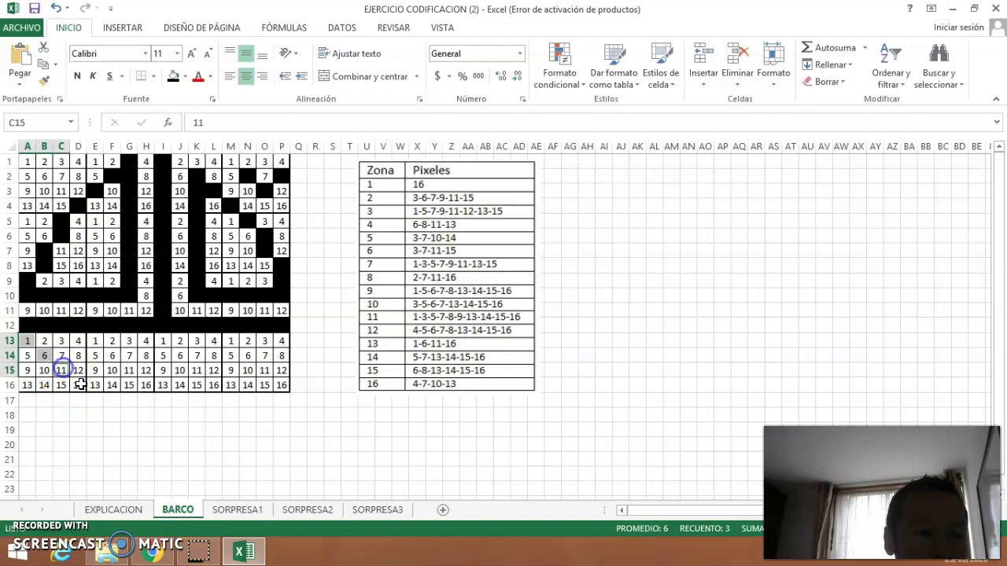
pyautogui.keyDown('ctrl'); pyautogui.click(78, 385); pyautogui.keyUp('ctrl')
pyautogui.click(173, 77)
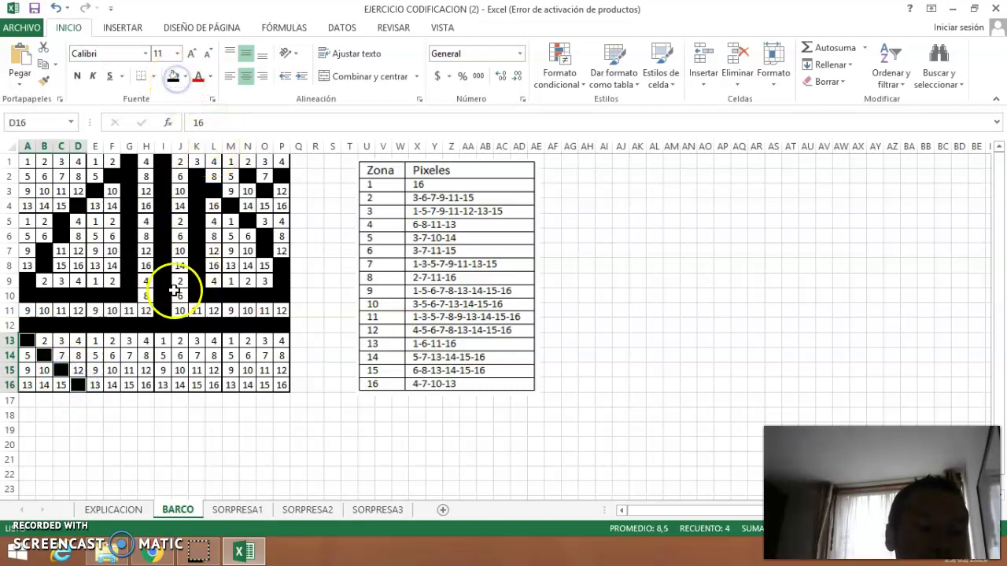
# Fill pixels 5, 7 and 13 to 16 of zone 14 (E14, G14 and E16:H16) with black
pyautogui.keyDown('ctrl'); pyautogui.click(95, 356); pyautogui.keyUp('ctrl')
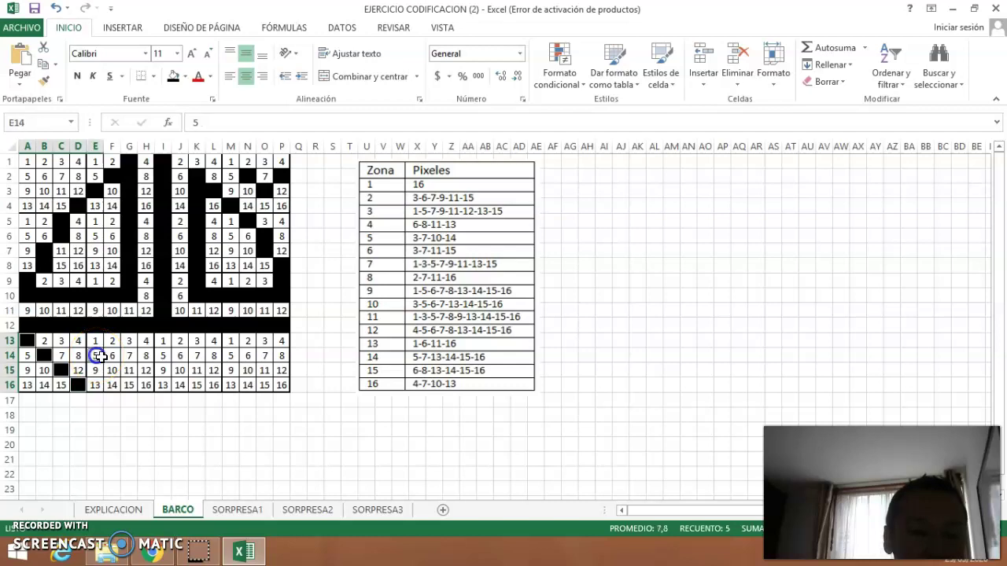
pyautogui.keyDown('ctrl'); pyautogui.click(129, 355); pyautogui.keyUp('ctrl')
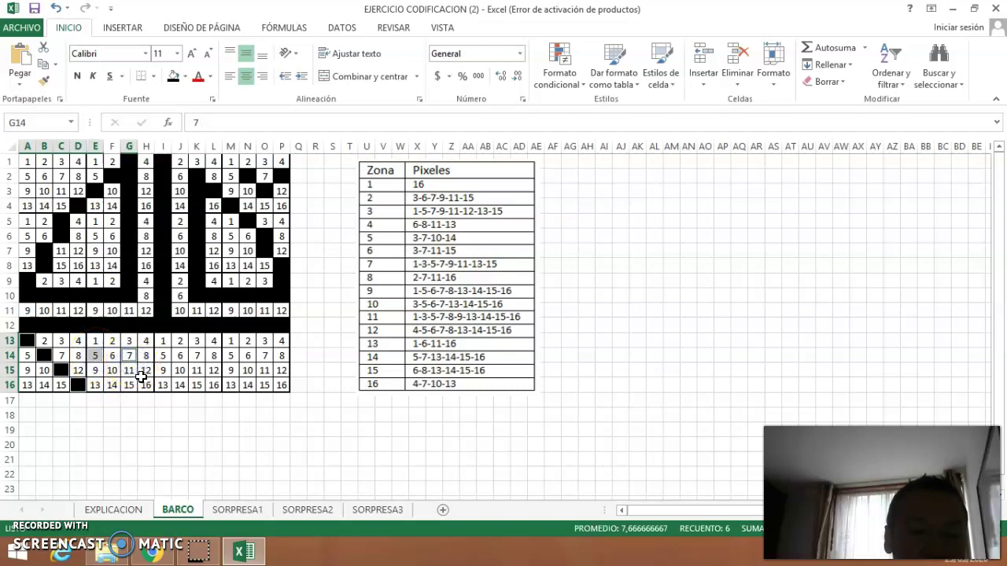
pyautogui.keyDown('ctrl'); pyautogui.click(96, 384); pyautogui.keyUp('ctrl')
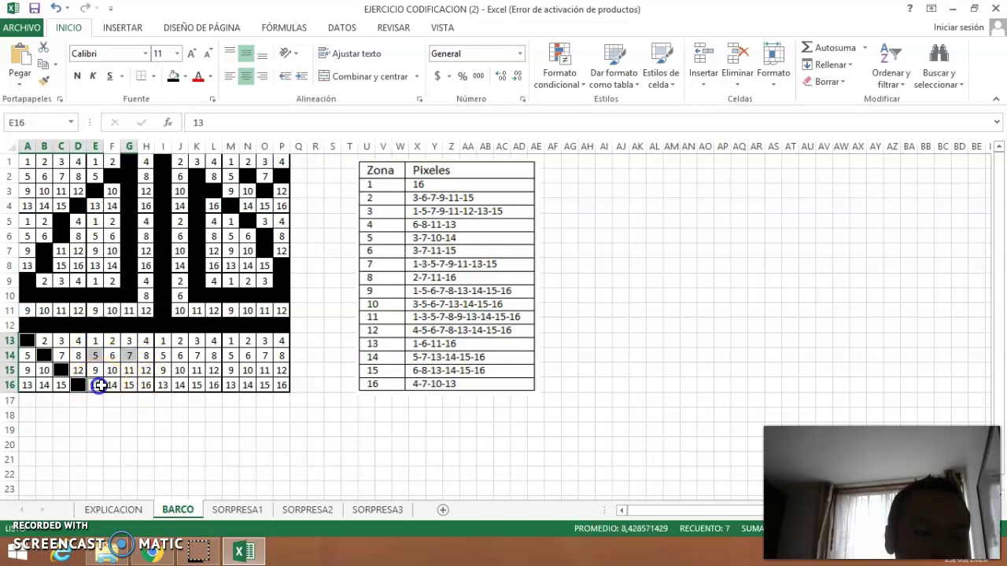
pyautogui.keyDown('ctrl'); pyautogui.click(114, 385); pyautogui.keyUp('ctrl')
pyautogui.keyDown('ctrl'); pyautogui.click(130, 386); pyautogui.keyUp('ctrl')
pyautogui.keyDown('ctrl'); pyautogui.click(145, 386); pyautogui.keyUp('ctrl')
pyautogui.click(171, 77)
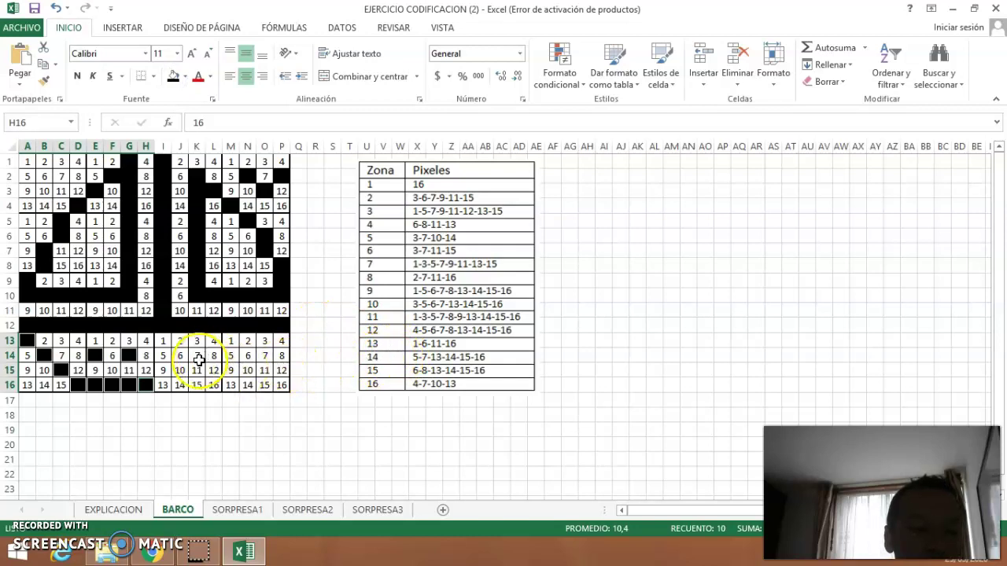
# Fill pixels 5, 7 and 13 to 16 of zone 15 (I14, K14 and I16:L16) with black
pyautogui.click(163, 353)
pyautogui.keyDown('ctrl'); pyautogui.click(196, 355); pyautogui.keyUp('ctrl')
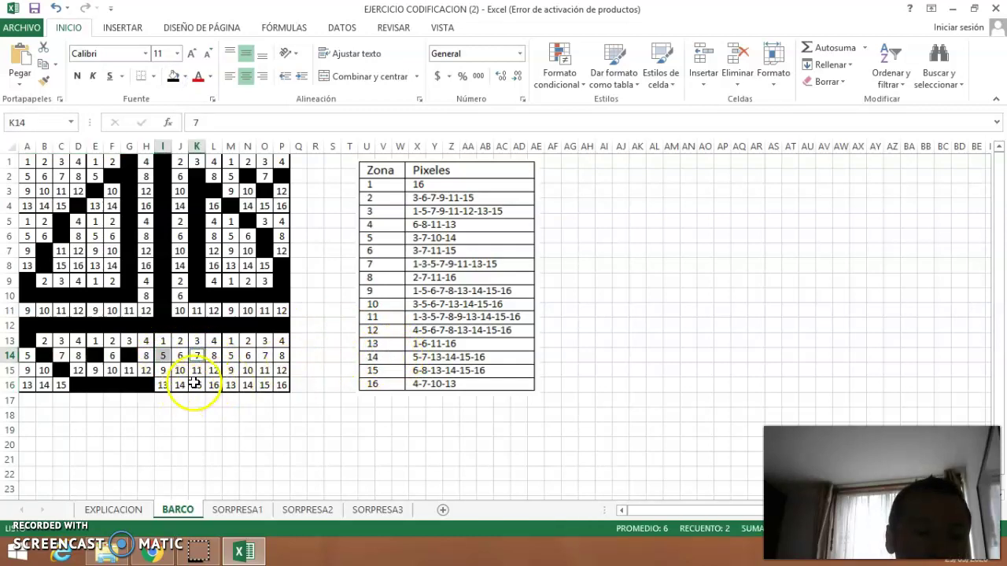
pyautogui.keyDown('ctrl'); pyautogui.click(167, 386); pyautogui.keyUp('ctrl')
pyautogui.keyDown('ctrl'); pyautogui.click(180, 386); pyautogui.keyUp('ctrl')
pyautogui.keyDown('ctrl'); pyautogui.click(197, 386); pyautogui.keyUp('ctrl')
pyautogui.keyDown('ctrl'); pyautogui.click(214, 386); pyautogui.keyUp('ctrl')
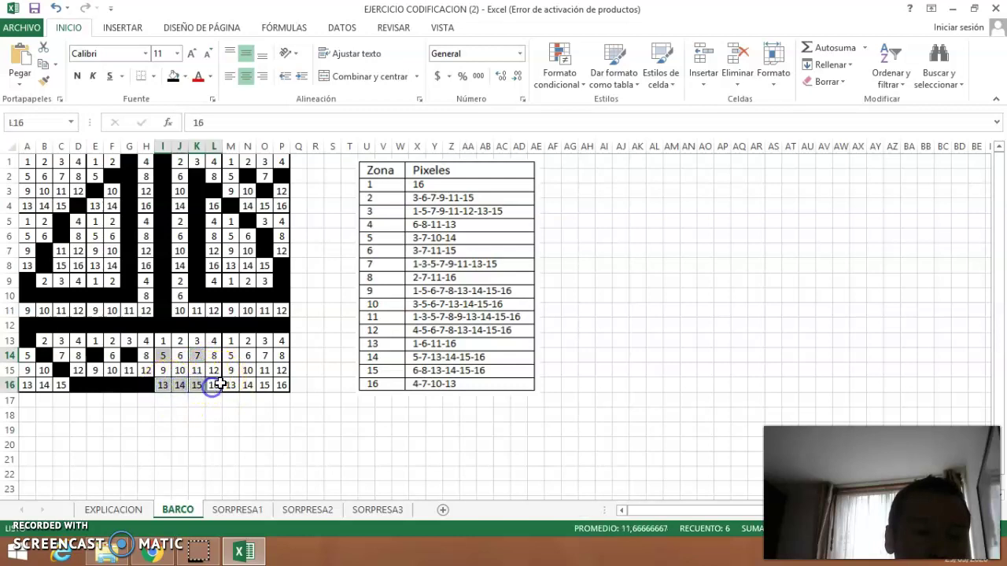
pyautogui.click(172, 75)
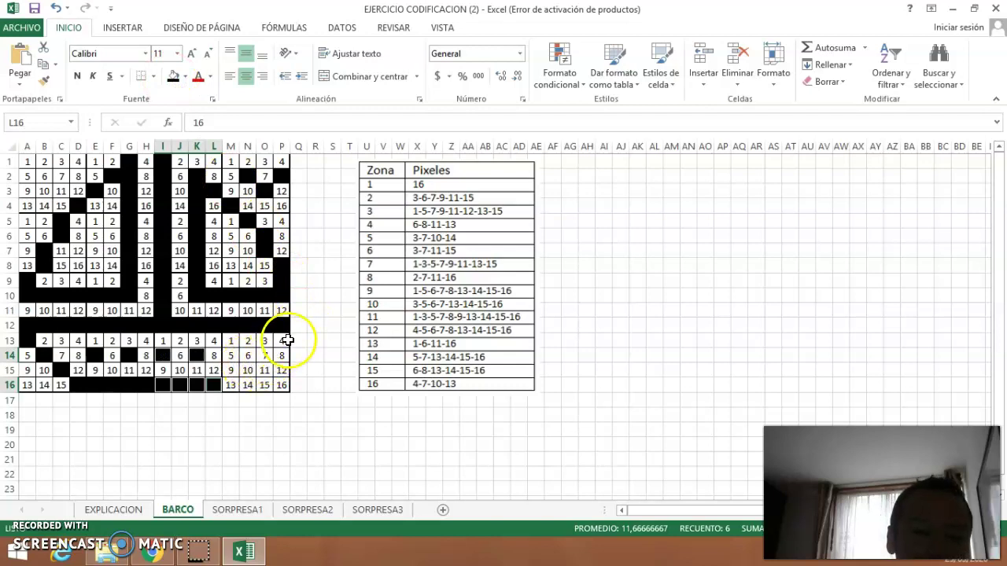
# Fill pixels 4, 7, 10 and 13 of zone 16 (cells P13, O14, N15 and M16) with black
pyautogui.click(287, 340)
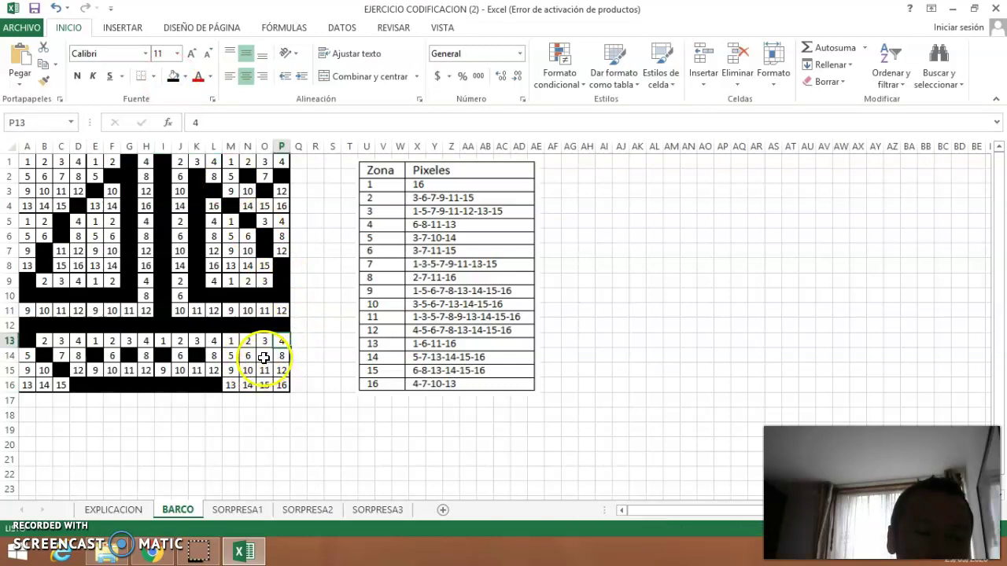
pyautogui.keyDown('ctrl'); pyautogui.click(263, 357); pyautogui.keyUp('ctrl')
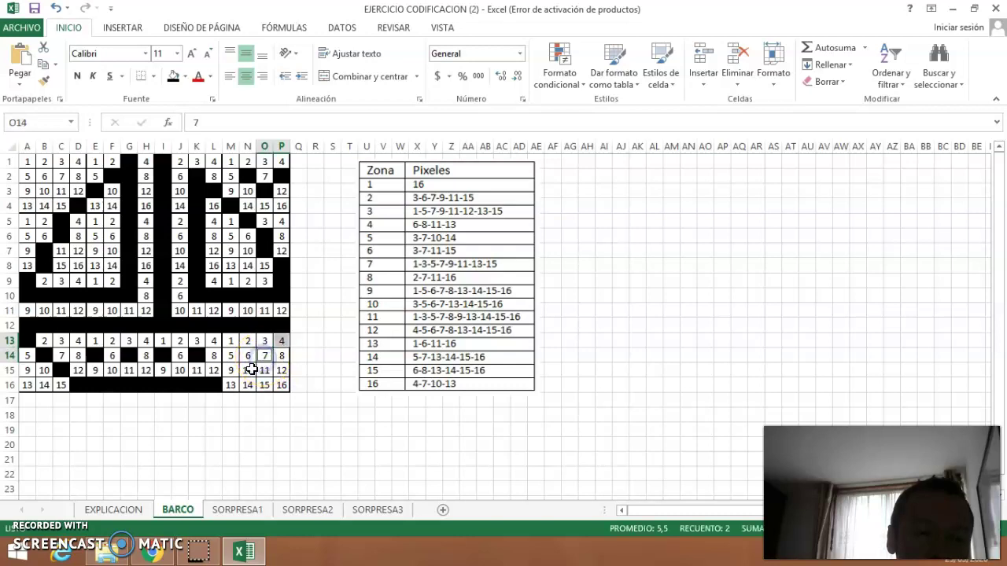
pyautogui.keyDown('ctrl'); pyautogui.click(249, 370); pyautogui.keyUp('ctrl')
pyautogui.keyDown('ctrl'); pyautogui.click(233, 383); pyautogui.keyUp('ctrl')
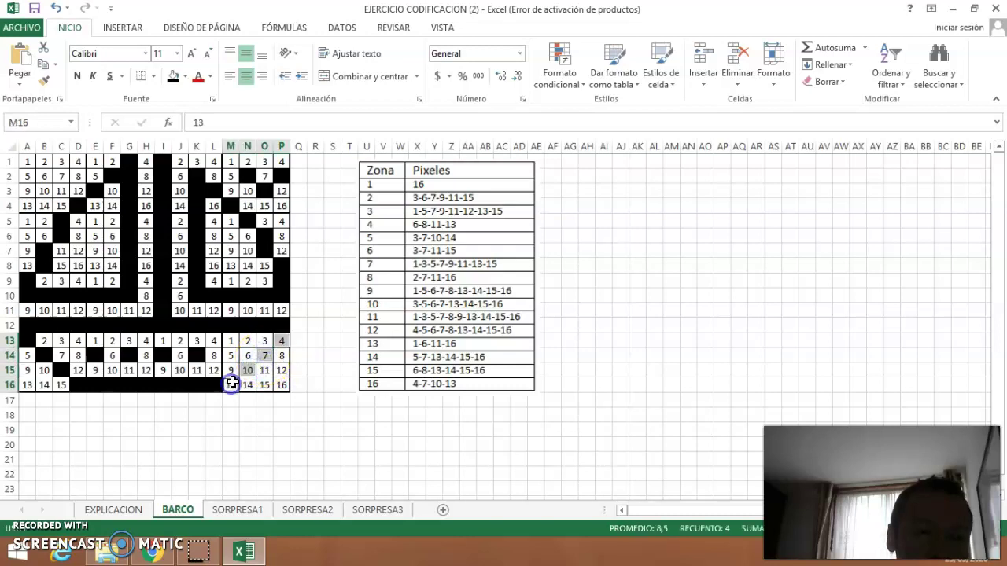
pyautogui.click(173, 76)
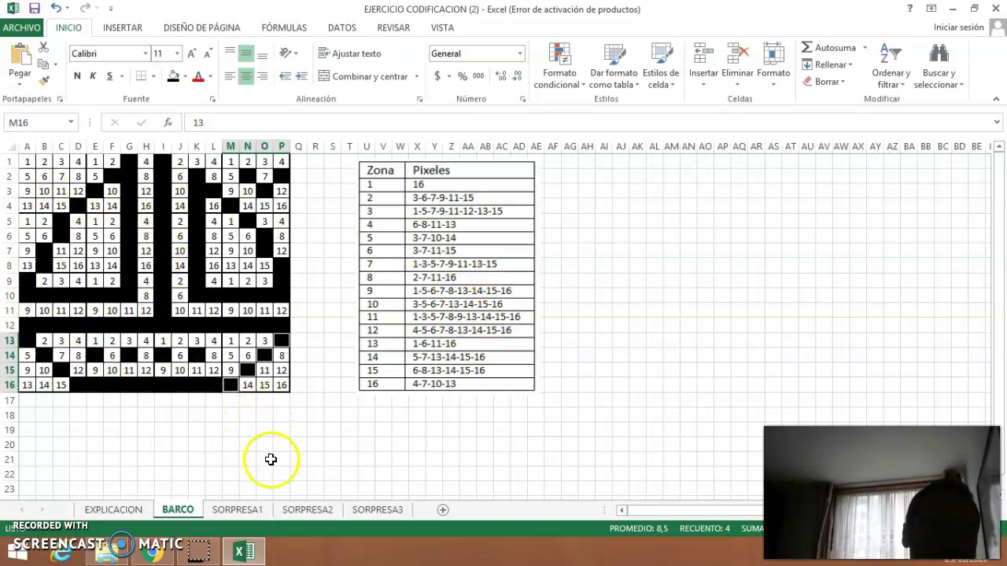
# Look through the grids and pixel lists on the SORPRESA1, SORPRESA2 and SORPRESA3 sheets, and return to the BARCO sheet
pyautogui.click(236, 510)
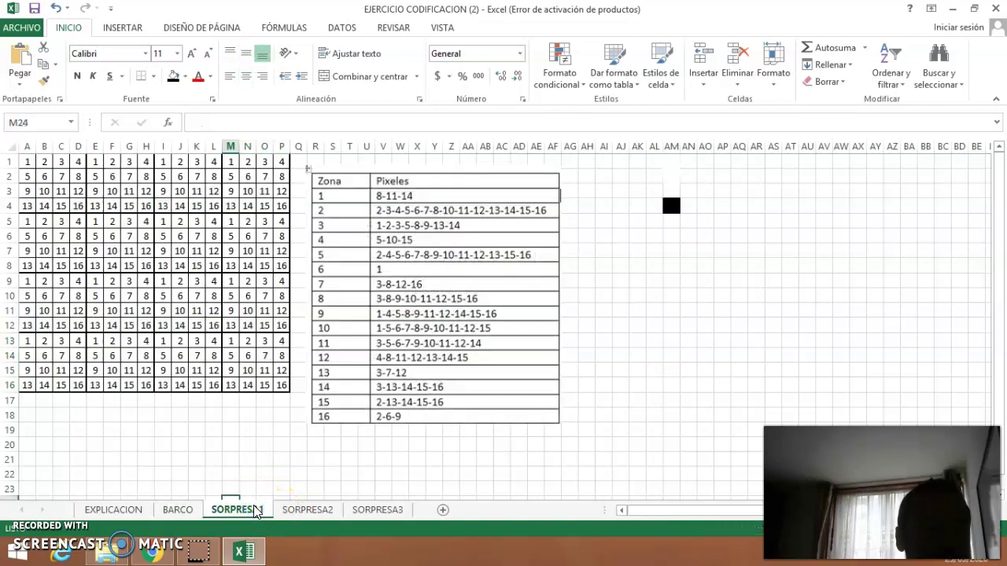
pyautogui.click(306, 510)
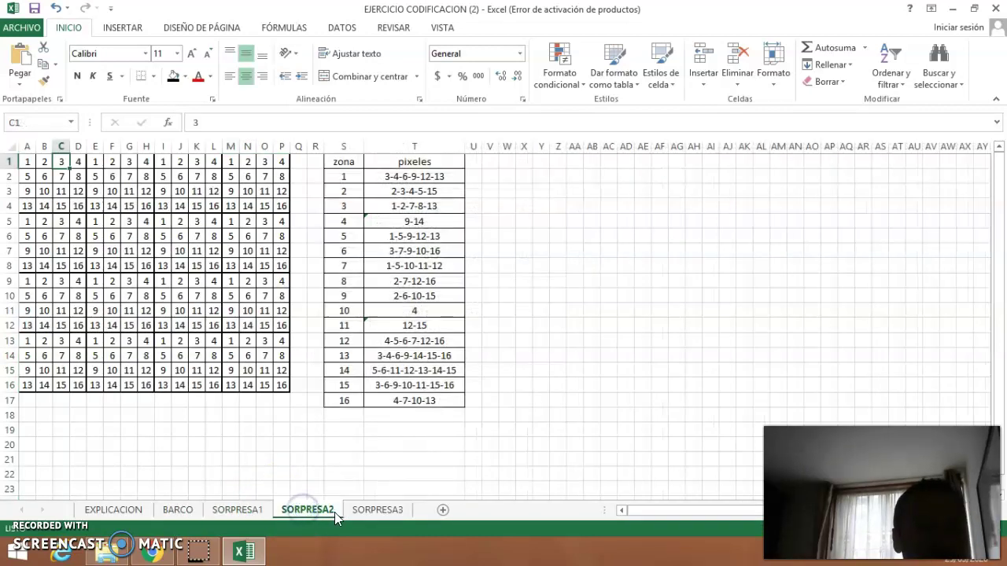
pyautogui.click(367, 511)
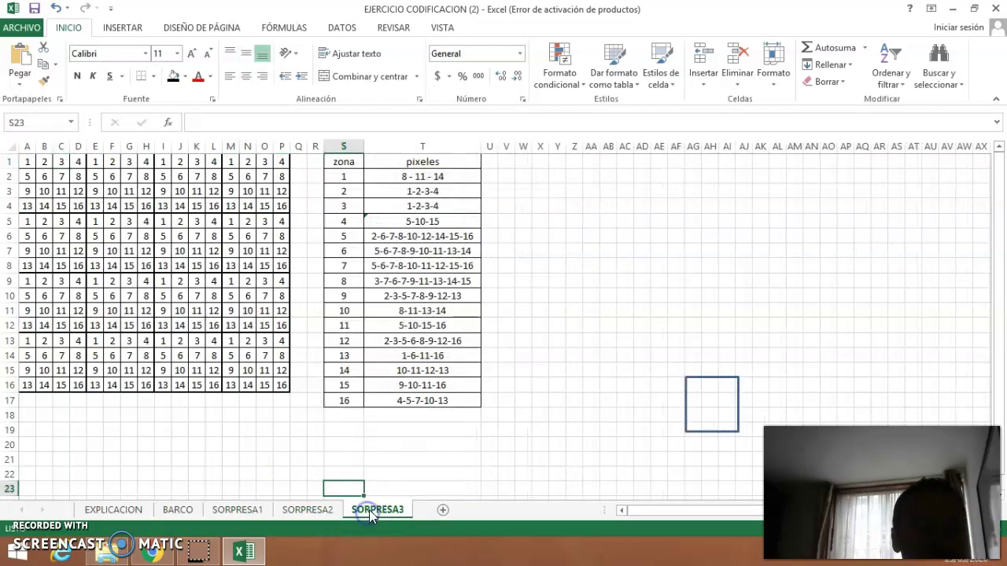
pyautogui.click(297, 509)
pyautogui.click(236, 509)
pyautogui.click(178, 510)
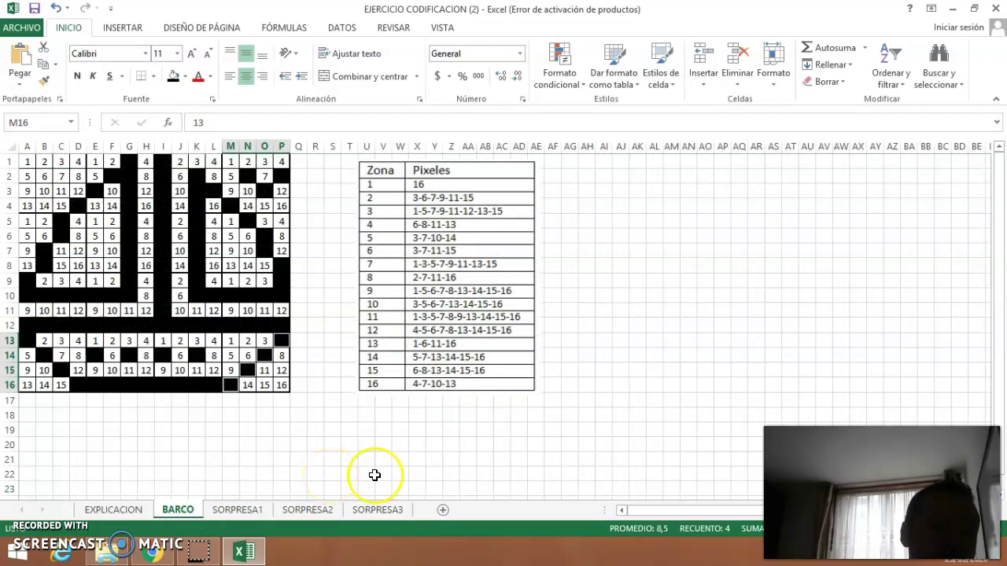
# Save a copy of the workbook as EJERCICIO CODIFICACION (2) in the trabajos quinto 2020 folder on the desktop (Escritorio)
pyautogui.click(22, 27)
pyautogui.click(74, 170)
pyautogui.click(383, 445)
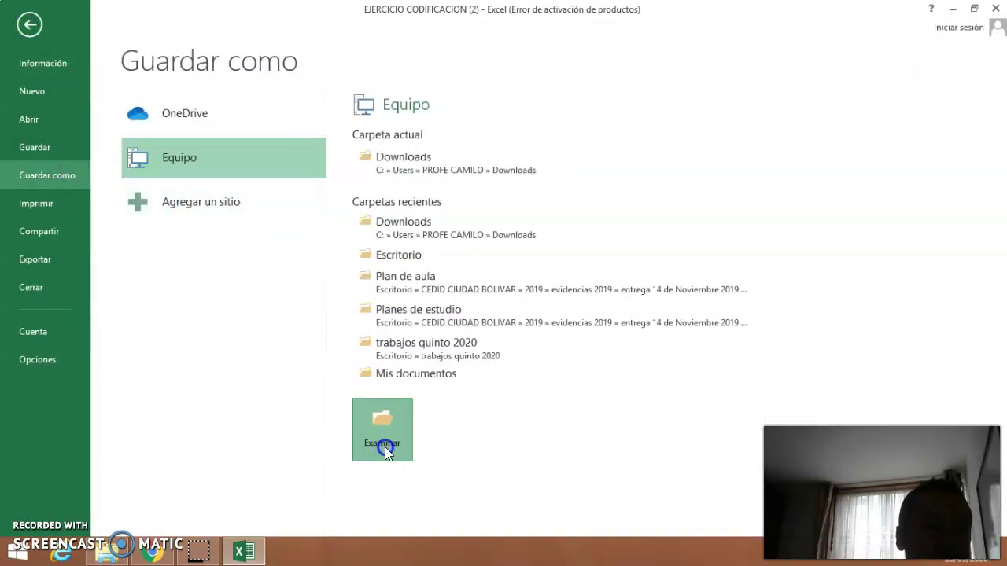
pyautogui.click(50, 96)
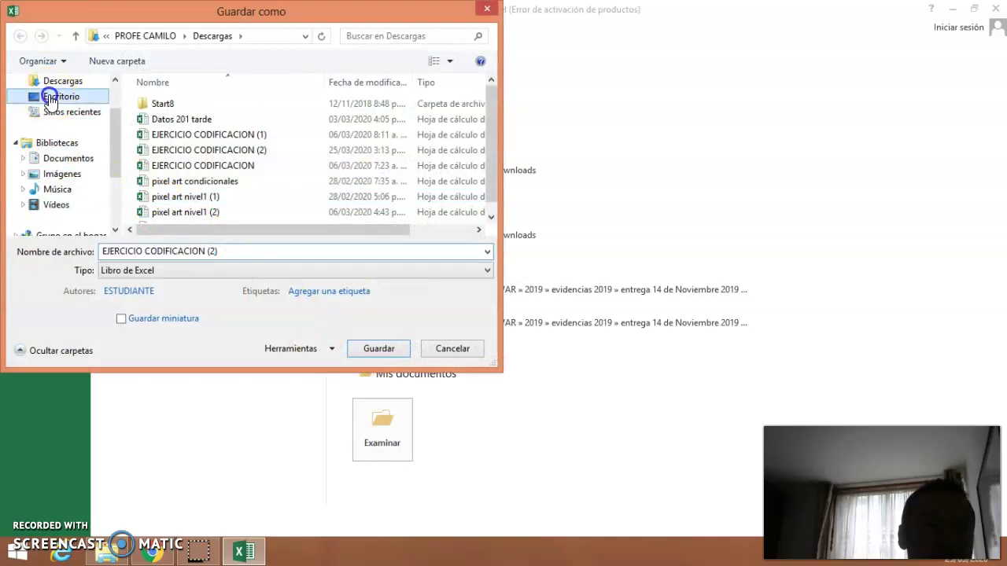
pyautogui.click(236, 186)
pyautogui.scroll(-6, 281, 207)
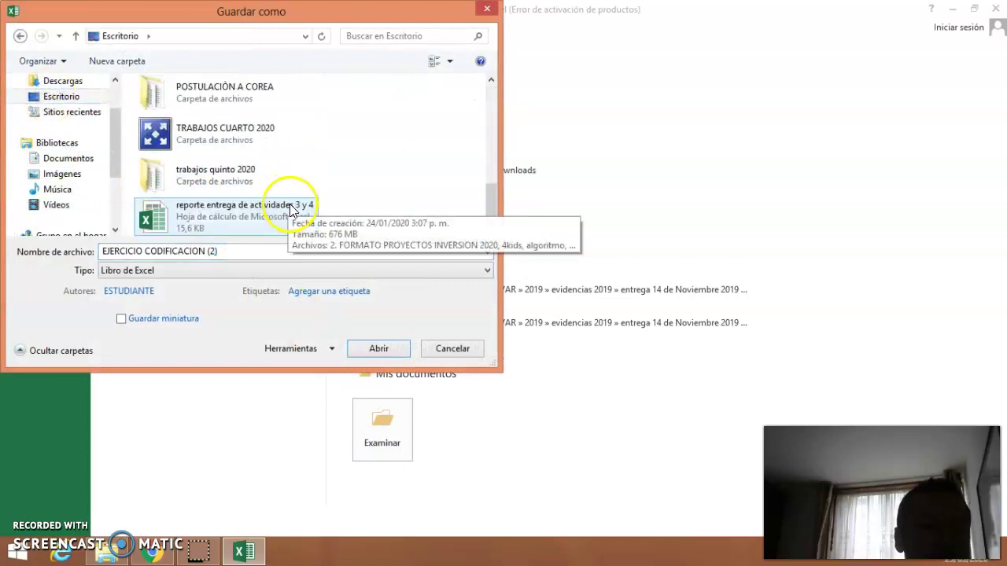
pyautogui.click(236, 181)
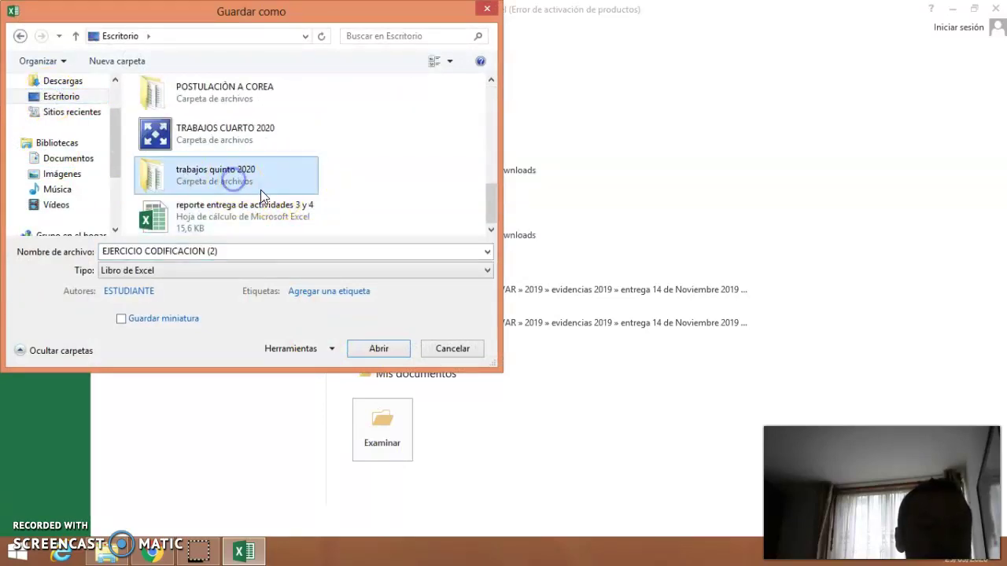
pyautogui.click(379, 349)
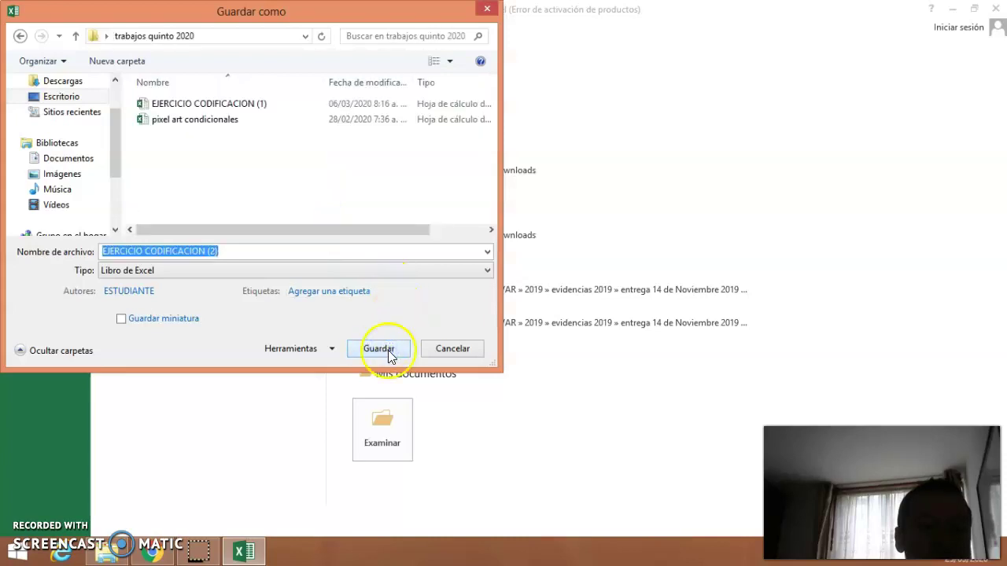
pyautogui.click(390, 353)
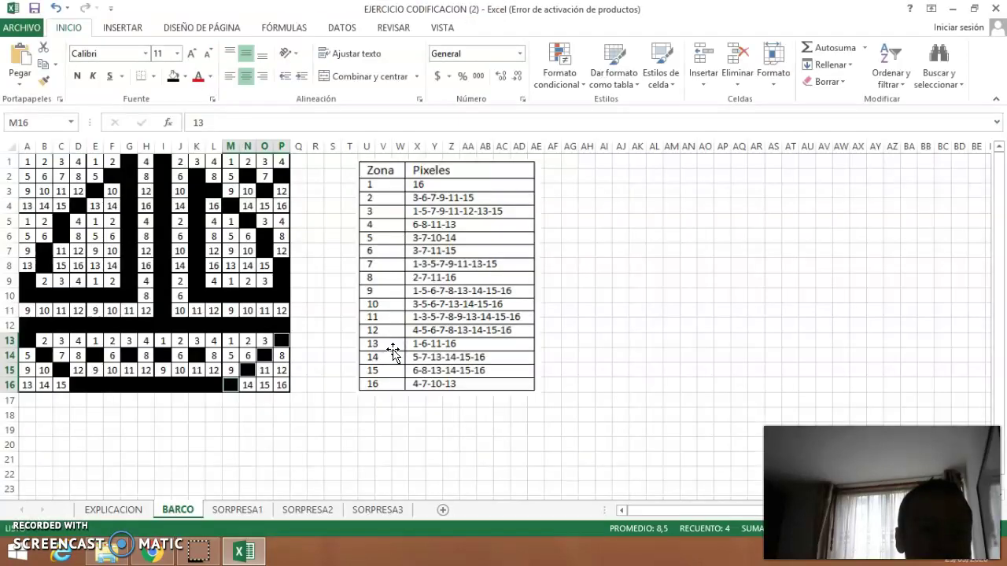
# Review the three SORPRESA exercise sheets once more and go back to the BARCO sheet
pyautogui.click(237, 509)
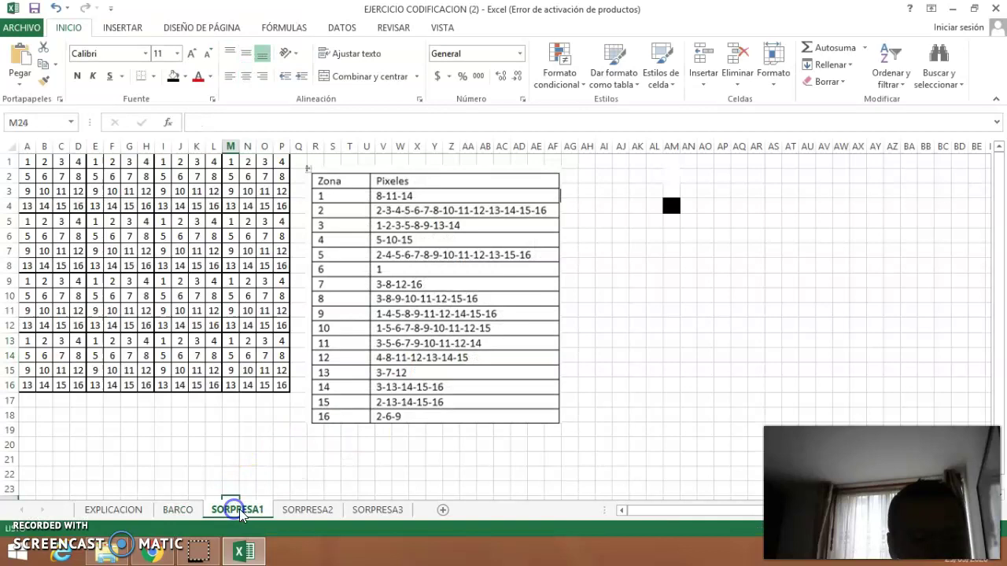
pyautogui.click(308, 510)
pyautogui.click(359, 511)
pyautogui.click(306, 510)
pyautogui.click(240, 509)
pyautogui.click(183, 510)
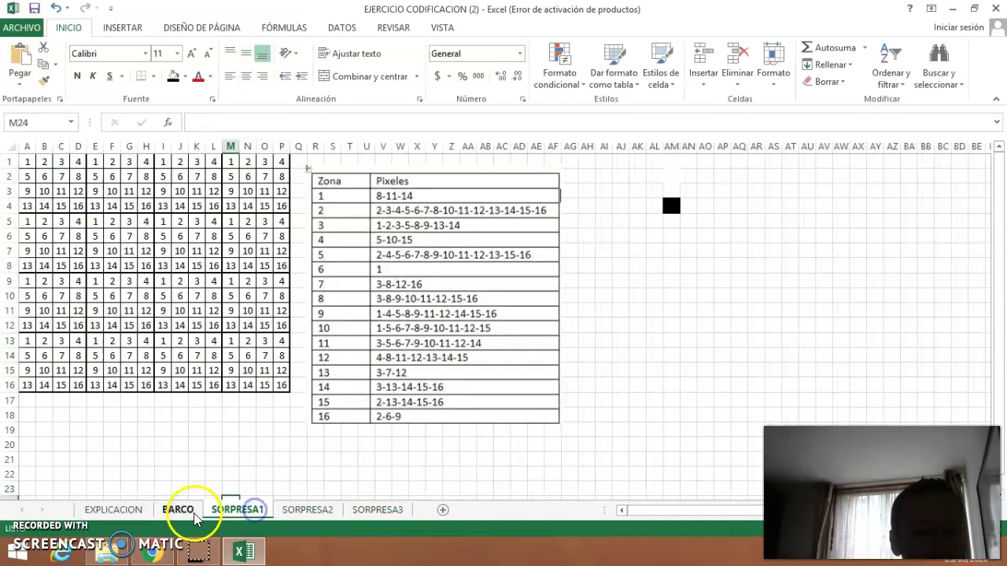